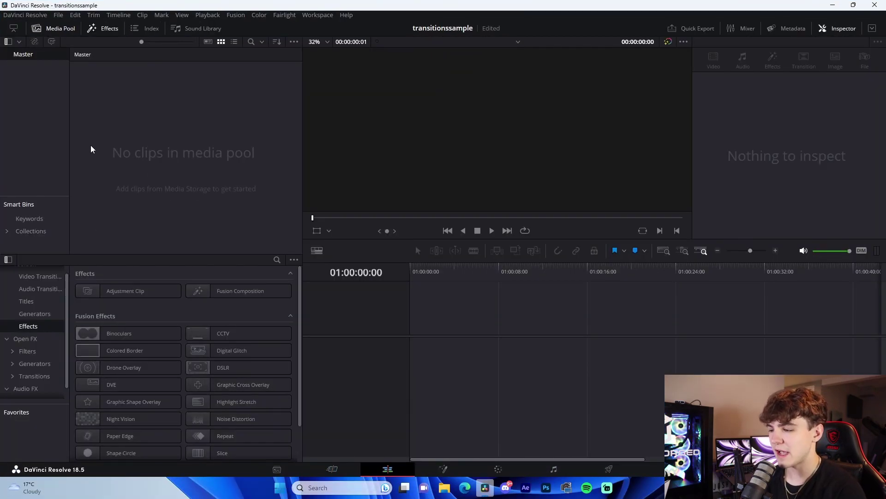
Set the timeline frame rate to 60 fps in the project settings and save them
left_click(59, 15)
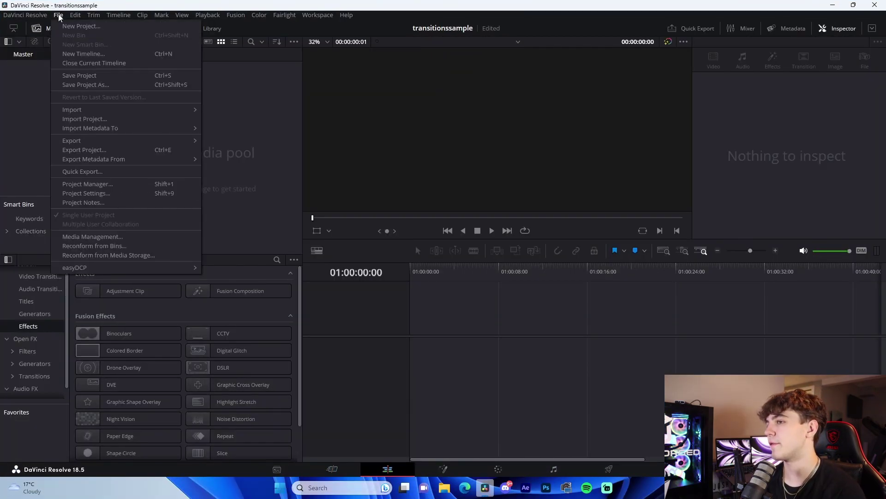
left_click(101, 196)
left_click(431, 186)
left_click(423, 289)
left_click(650, 421)
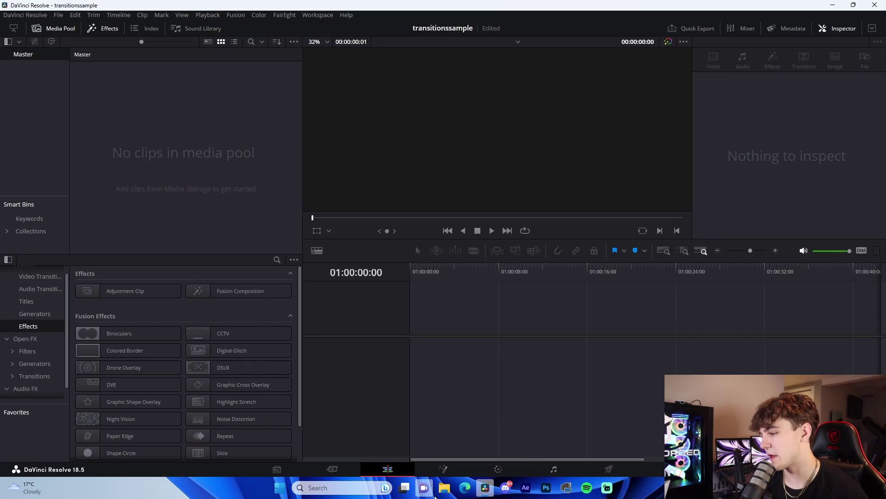
Import MVI_1578.MP4 and MVI_1837.MP4 from the file explorer into the project's media pool
left_click(444, 488)
scroll(370, 208, "down", 3)
left_click(375, 253)
left_click_drag(608, 233, 197, 175)
left_click(463, 286)
scroll(610, 259, "down", 15)
left_click_drag(718, 341, 177, 170)
left_click(180, 156)
Unlink and delete the audio of the MVI_1578.MP4 timeline clip and shorten its video to about 51 frames
right_click(488, 358)
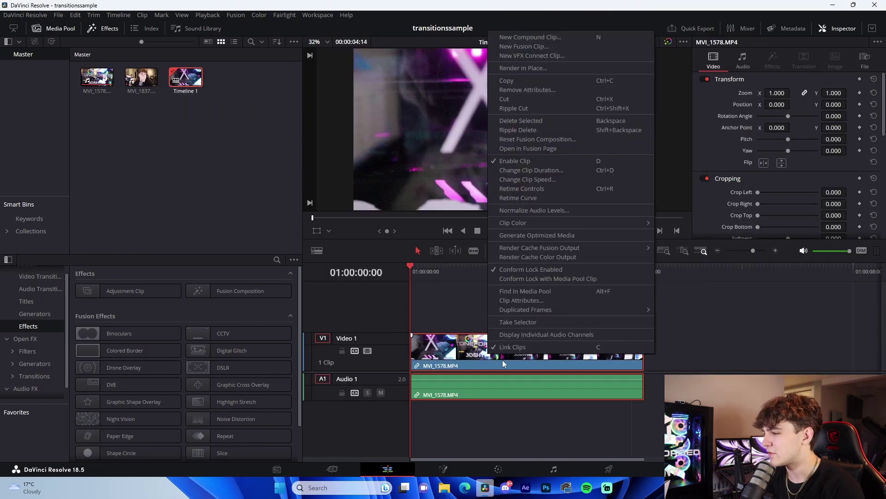
left_click(514, 347)
left_click(561, 388)
Place MVI_1837.MP4 directly after MVI_1578.MP4 on Video 1, then unlink and delete its audio
left_click(142, 77)
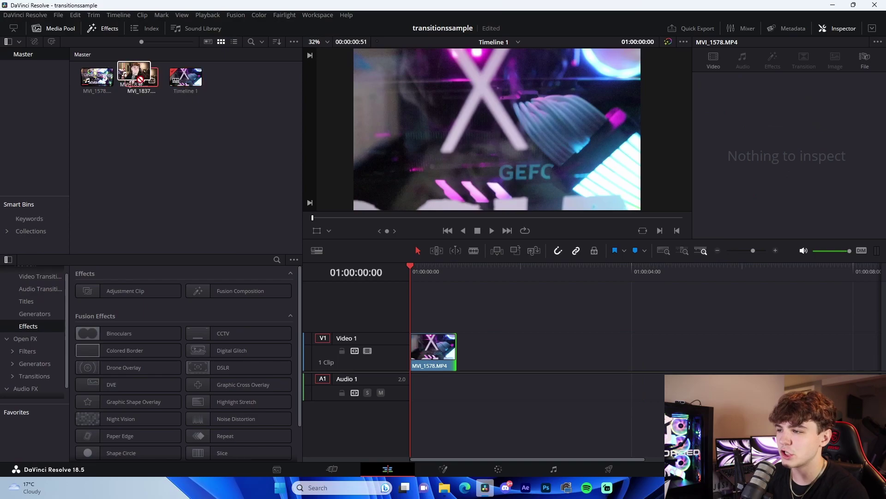
left_click_drag(141, 78, 484, 351)
right_click(510, 366)
left_click(513, 348)
key("super+shift+s")
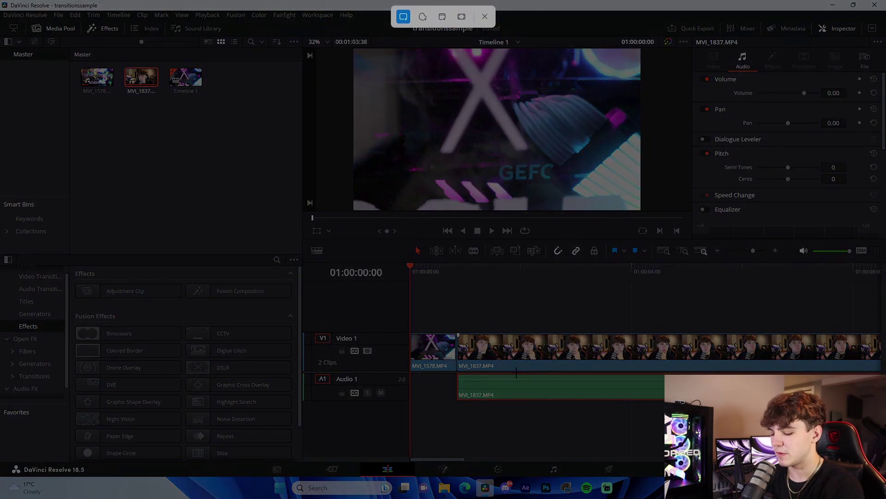
key("Escape")
key("Delete")
Cut off the rest of MVI_1837.MP4 so that the timeline ends at about 00:00:01:46
key("b")
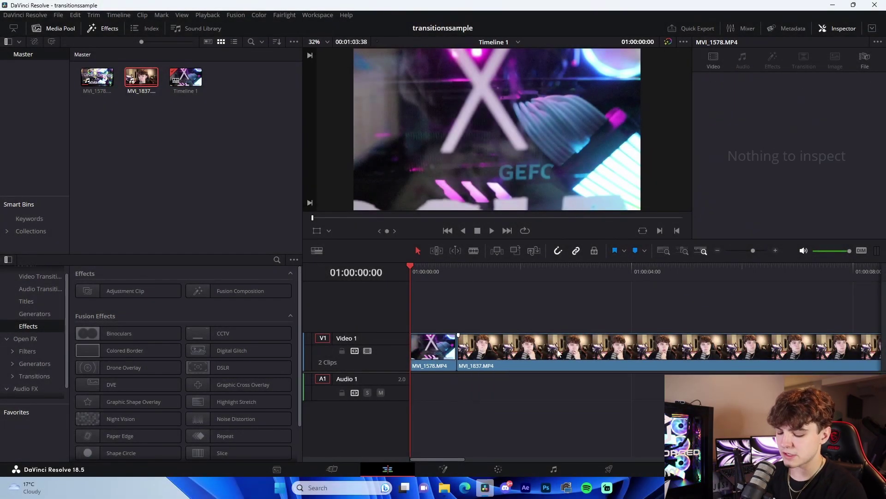
left_click(534, 357)
key("a")
left_click(571, 353)
key("Delete")
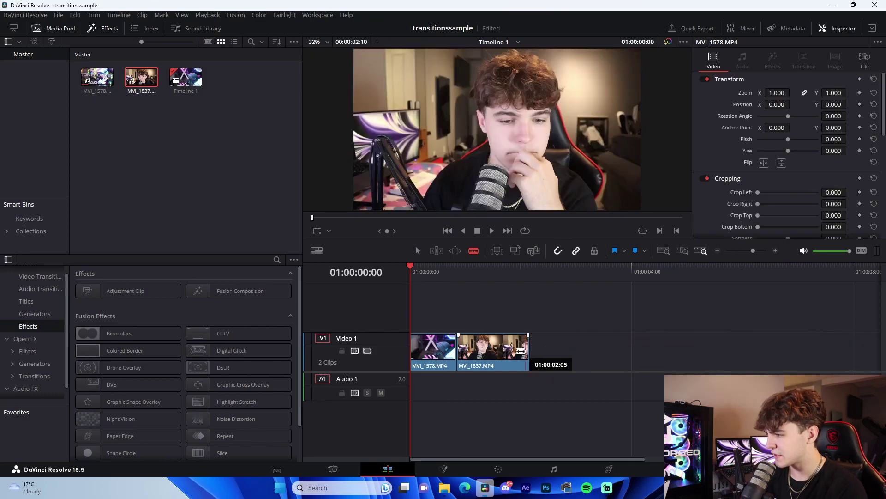
left_click_drag(525, 353, 503, 352)
Play the edit across the cut and park the playhead on the junction between the two clips
left_click_drag(485, 272, 442, 305)
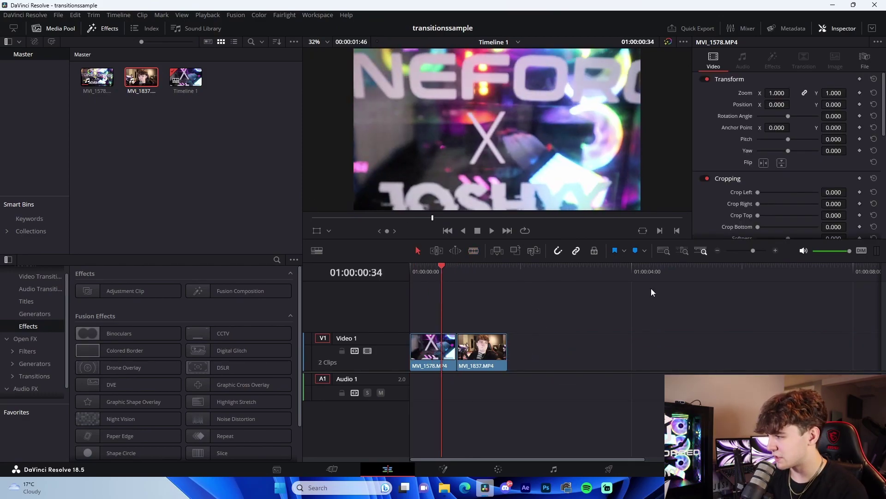
left_click(775, 250)
key("space")
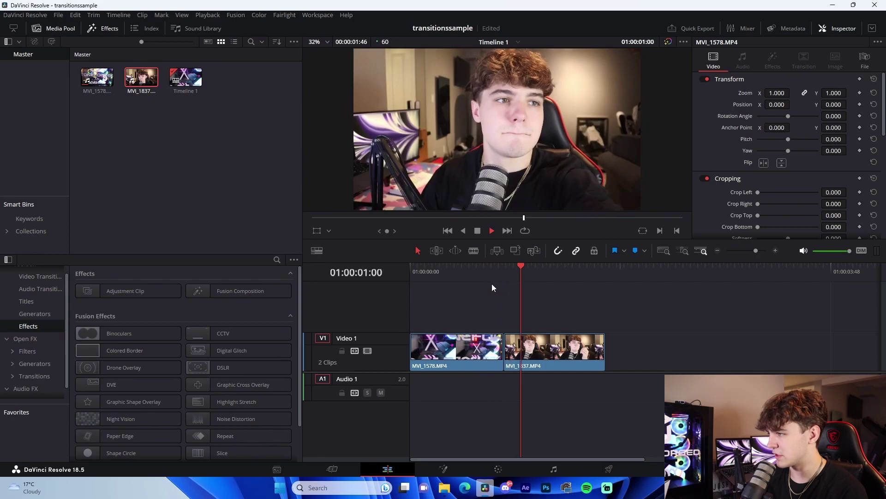
left_click(505, 315)
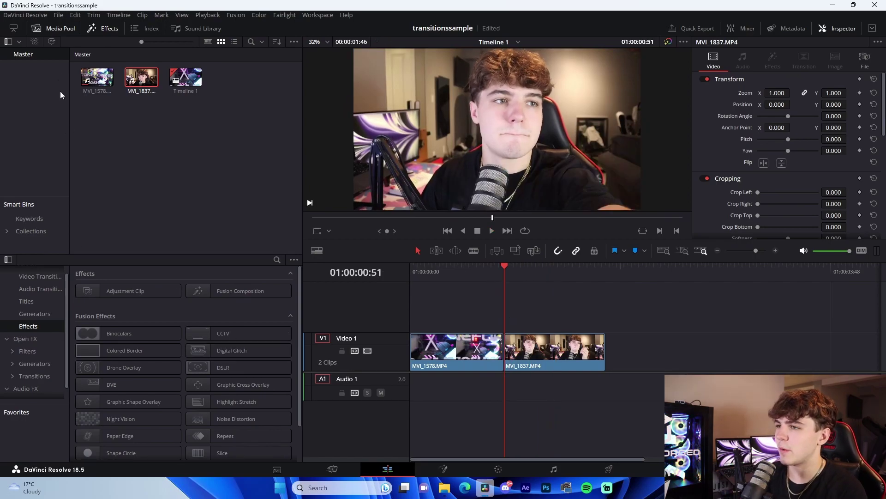
Place an Adjustment Clip on Video 2, shorten it to about 65 frames and centre it over the cut
left_click(99, 31)
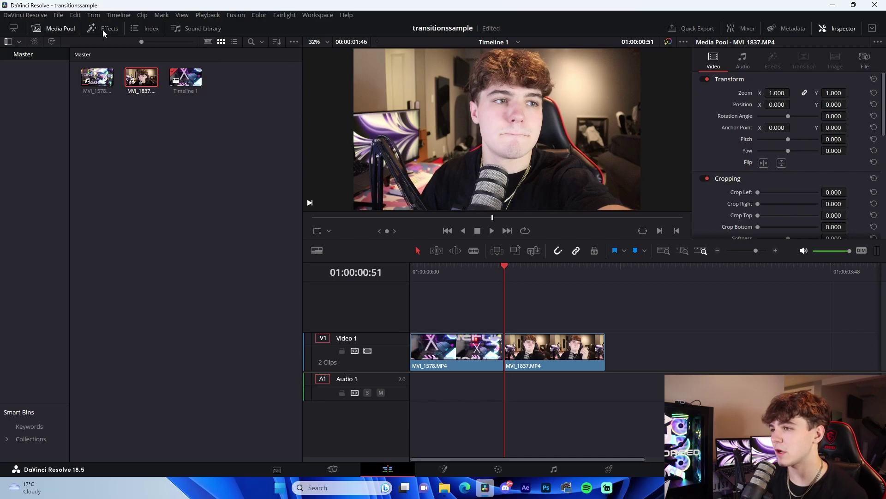
left_click(102, 29)
left_click_drag(129, 291, 445, 310)
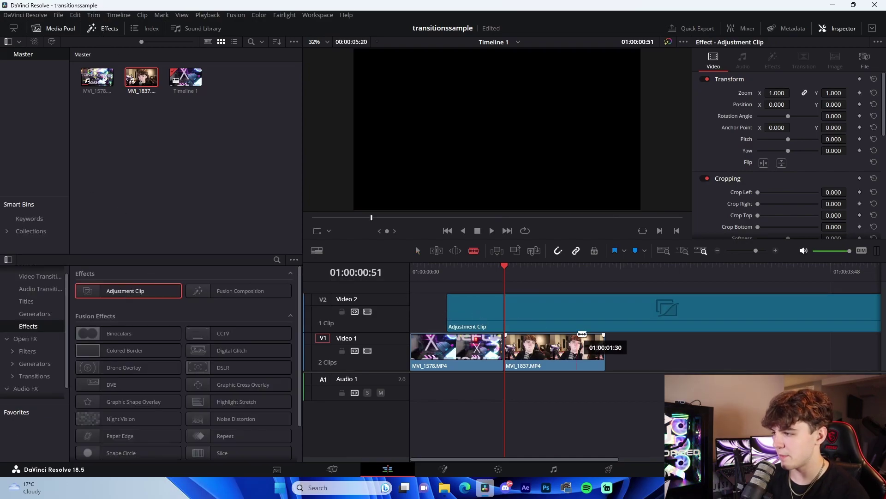
left_click_drag(581, 335, 567, 331)
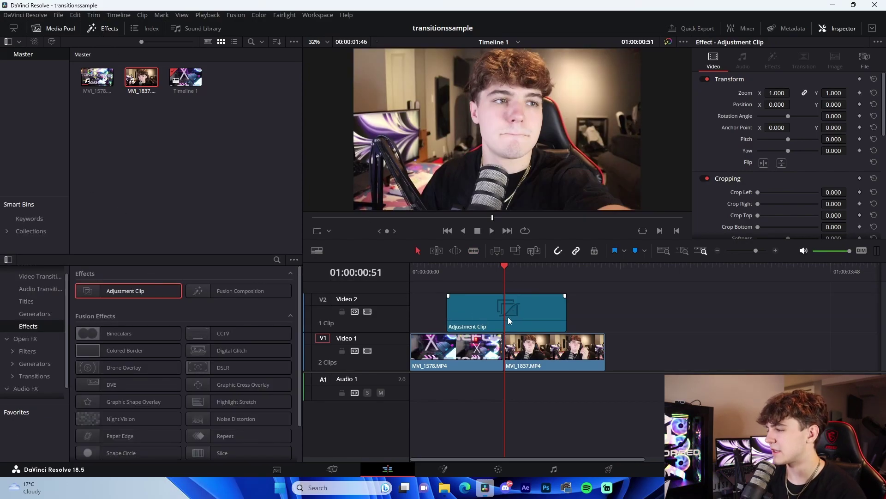
left_click_drag(517, 318, 511, 320)
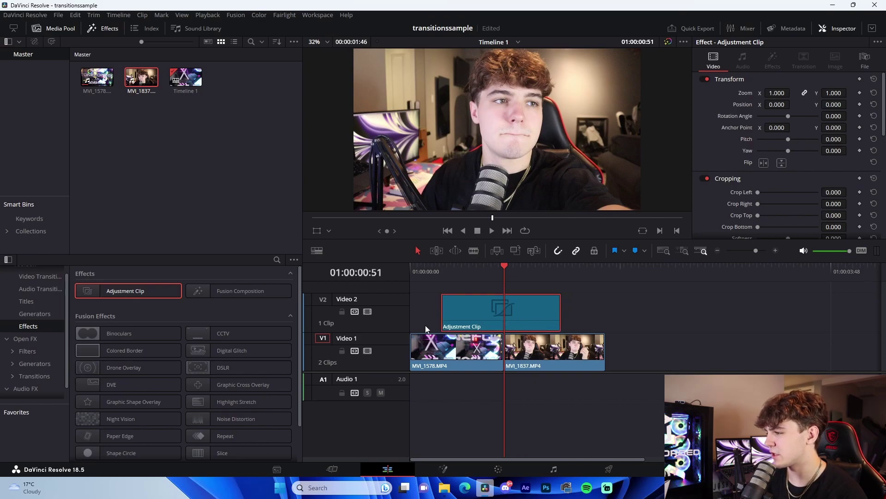
Open the adjustment clip in Fusion and insert an S_BlurMoCurves node between MediaIn1 and MediaOut1
left_click(442, 470)
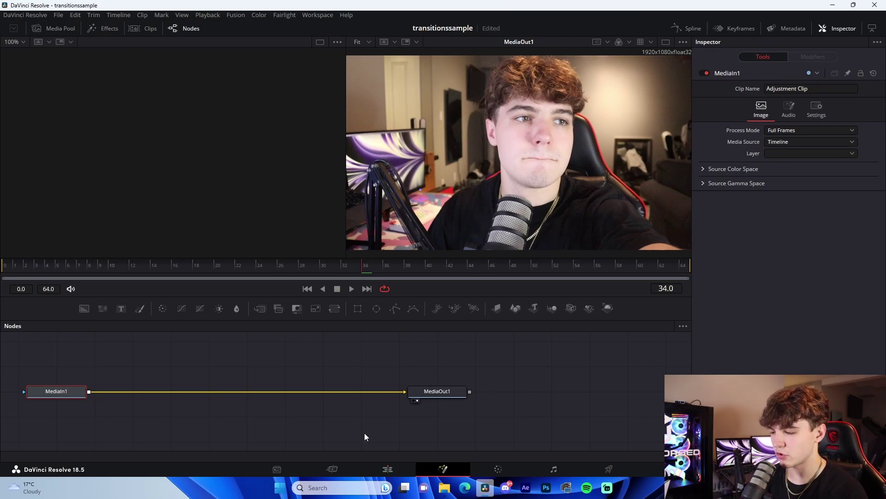
key("shift+space")
type("blurmo")
left_click(471, 317)
left_click_drag(148, 394, 251, 390)
Keyframe the S_BlurMoCurves1 Z Dist at 0.6 on frame 33, the last frame before the cut
key("Right")
key("Left")
key("Left")
key("Right")
key("Left")
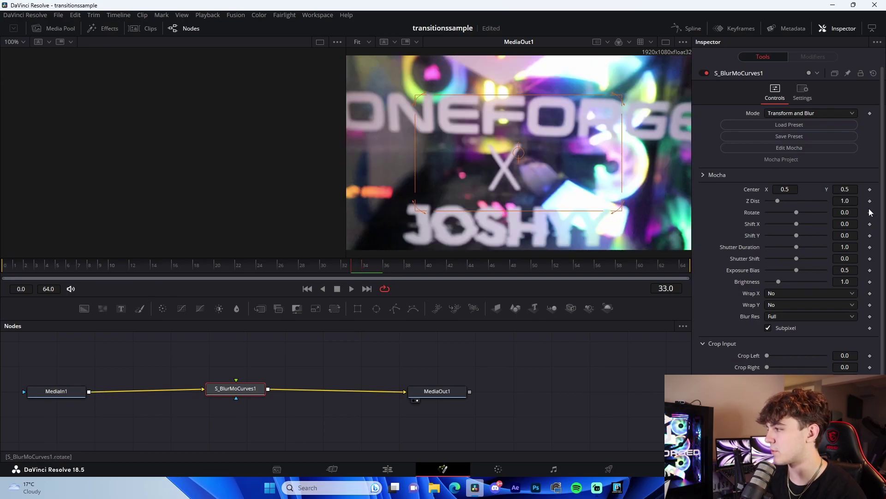
left_click_drag(773, 201, 769, 201)
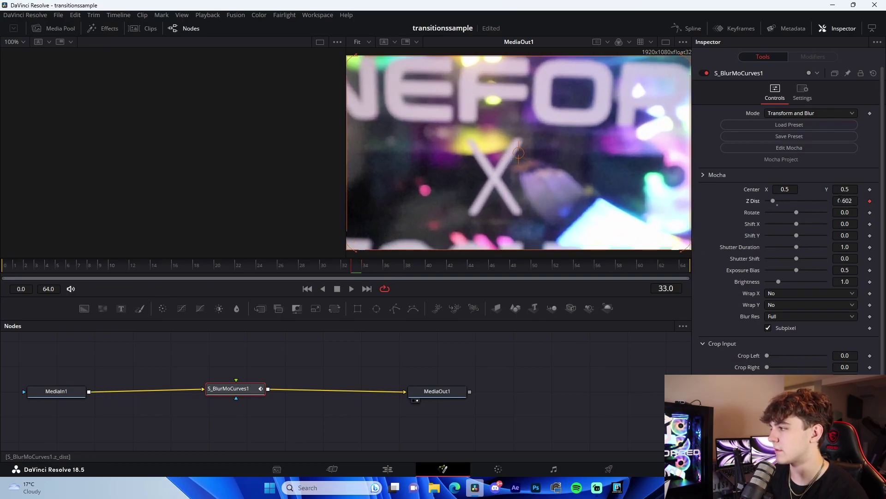
Keyframe Z Dist at 1.4 on frame 34, the first frame after the cut, and return to frame 33
key("Right")
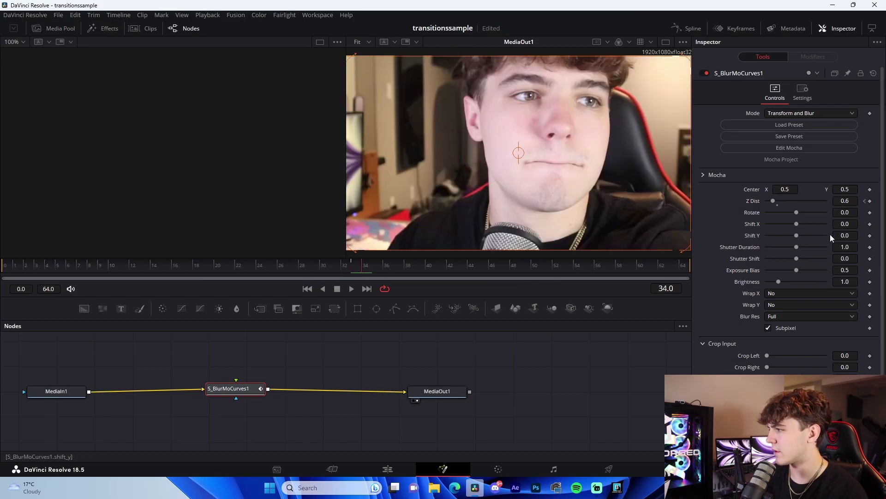
type("1.")
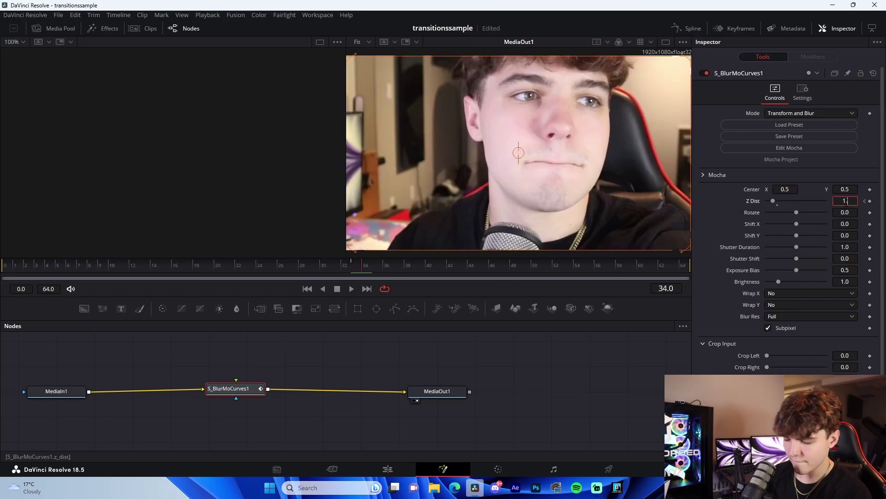
type("4")
key("Return")
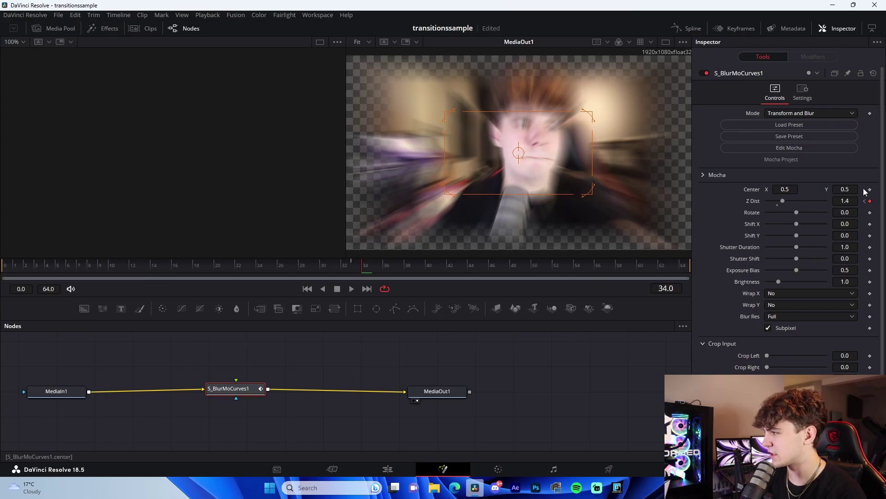
key("Left")
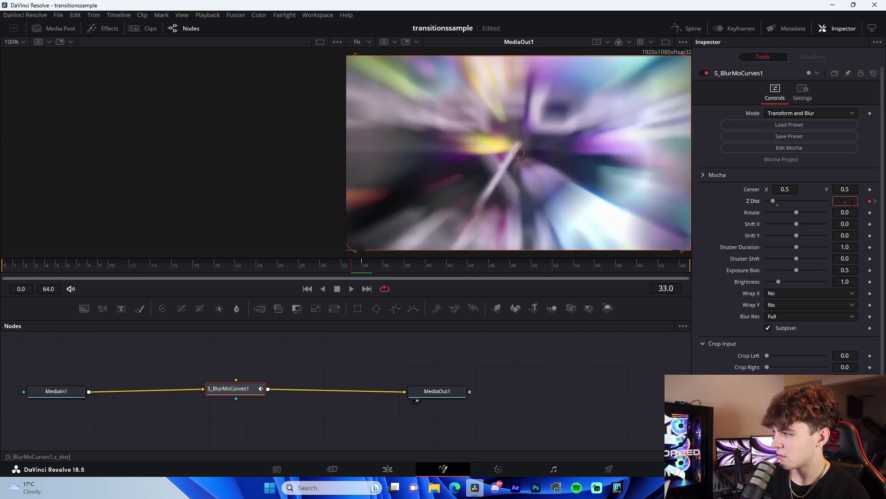
Scrub across the cut to review the zoom blur, then reselect the S_BlurMoCurves1 node
left_click(436, 391)
left_click_drag(339, 266, 383, 277)
left_click(236, 388)
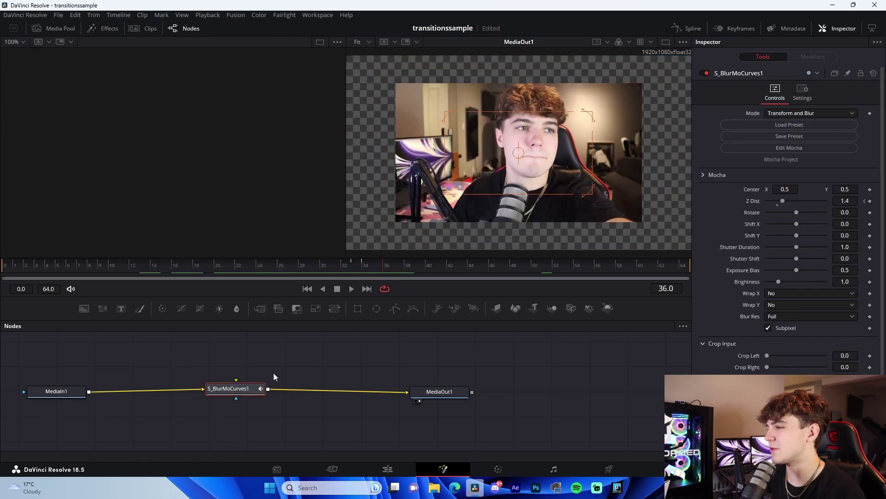
Keyframe Z Dist at 1.0 on frame 49 and on frame 18, equally far from the cut
left_click(865, 202)
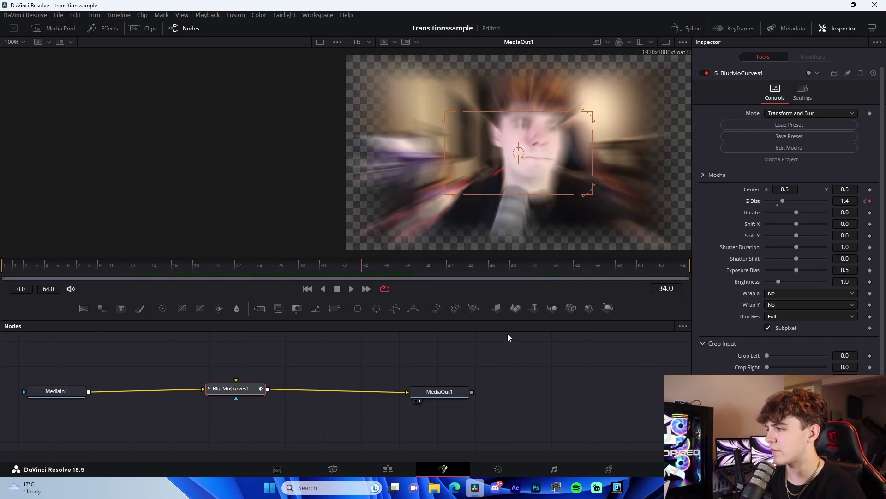
key("space")
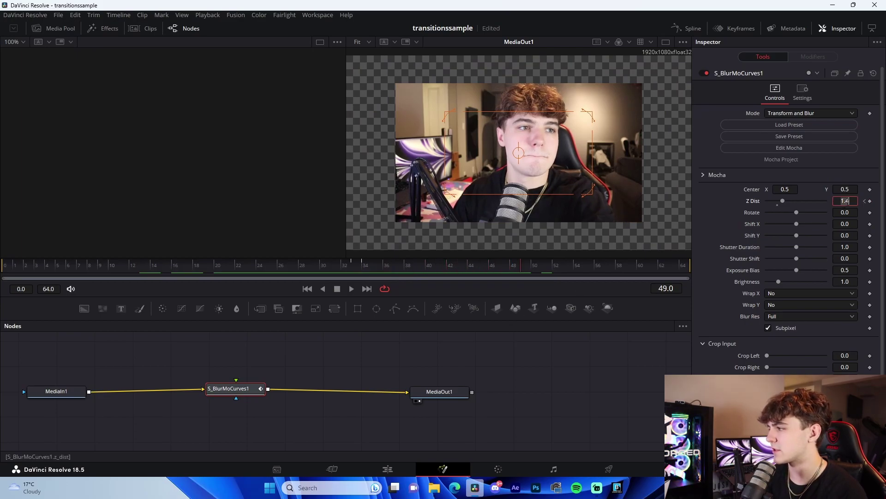
type("1")
left_click(865, 201)
left_click(865, 201)
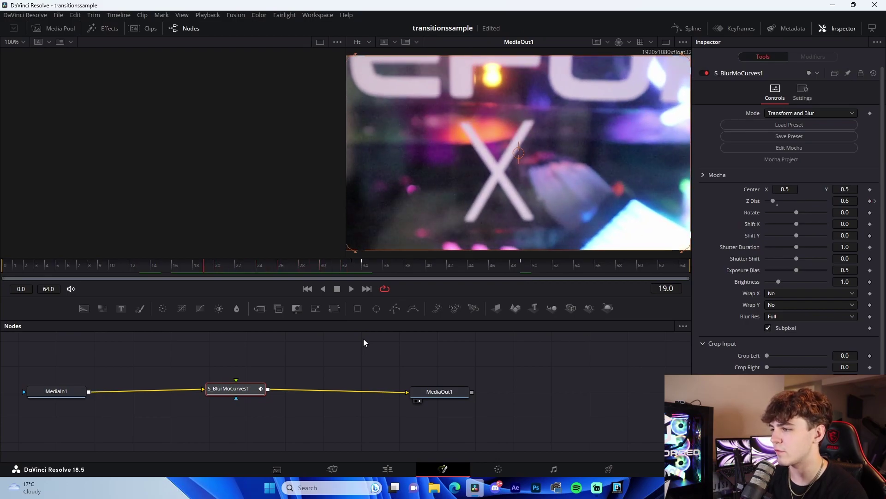
Set Wrap X and Wrap Y of S_BlurMoCurves1 to Reflect and play back the transition
left_click(795, 294)
left_click(789, 326)
left_click(776, 305)
left_click(777, 337)
left_click(561, 372)
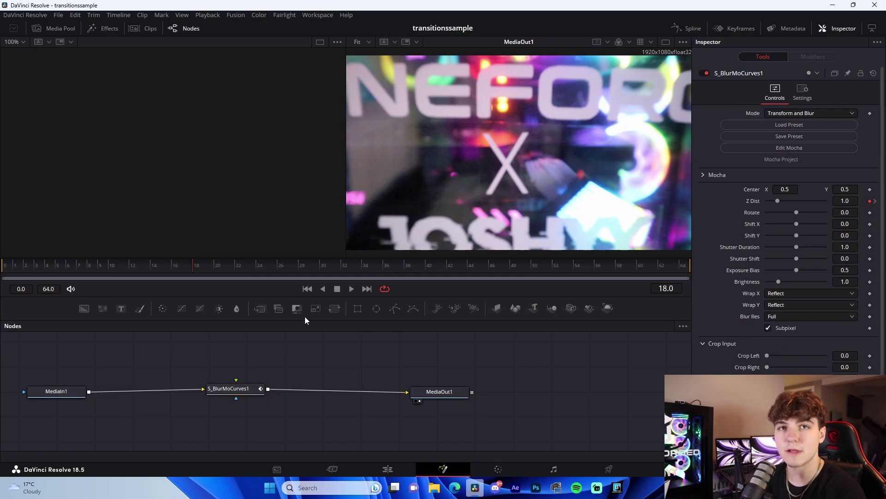
key("space")
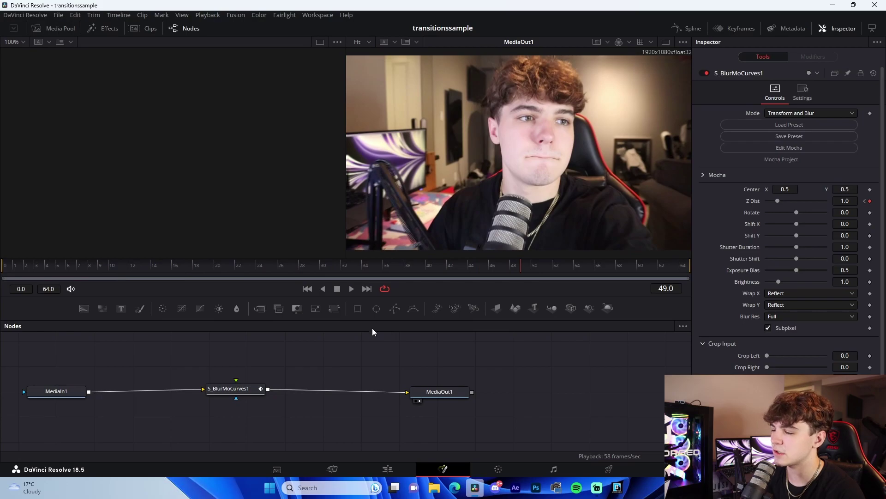
key("space")
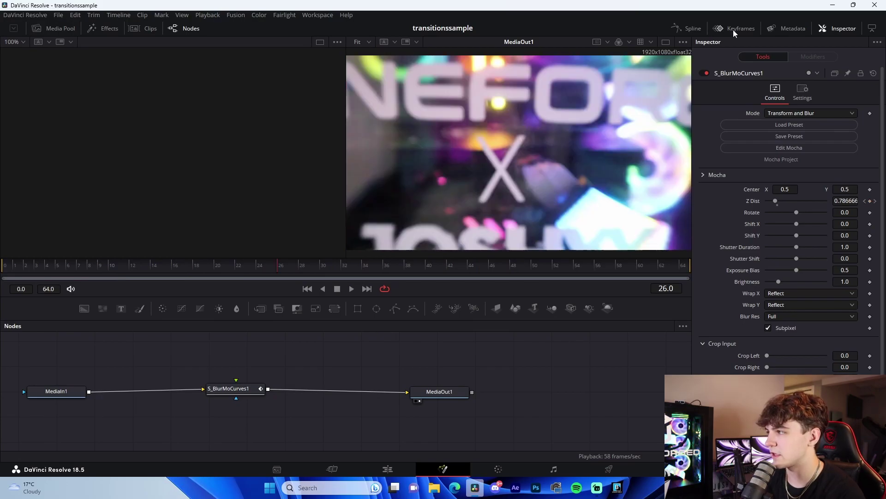
Show the S_BlurMoCurves1 Z Dist curve in the Spline editor, fit it to the view and smooth all its keyframes
left_click(691, 29)
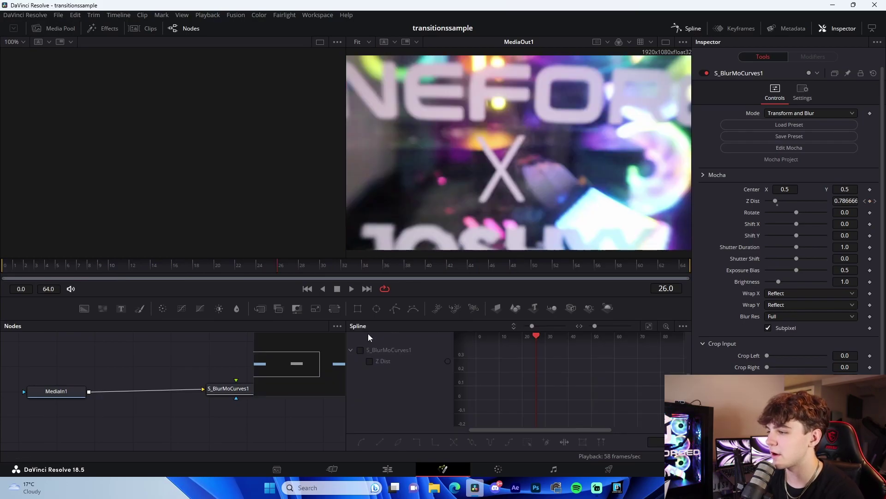
left_click(363, 350)
left_click(649, 326)
key("ctrl+a")
key("shift+s")
Reshape the Z Dist curve handles so it stays flat near the outer keyframes and steepens sharply at the cut, then play it
left_click_drag(515, 386, 566, 386)
scroll(576, 411, "down", 1)
left_click_drag(547, 422, 568, 386)
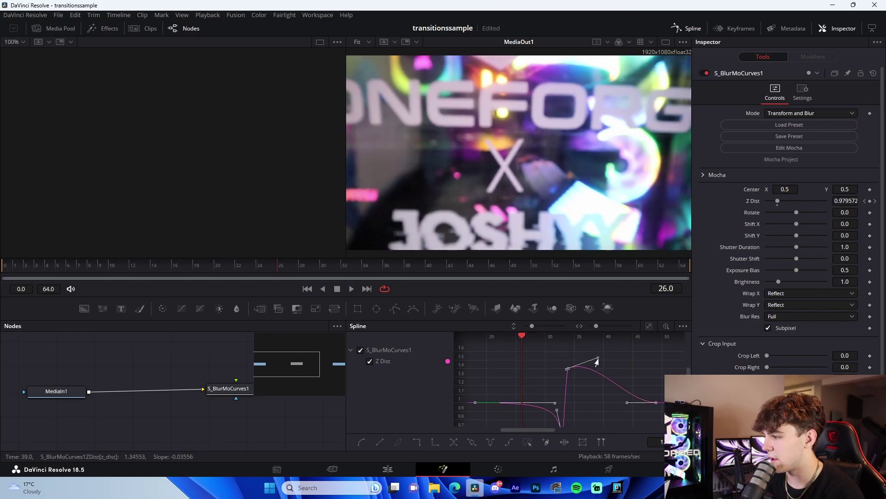
left_click_drag(597, 358, 569, 350)
left_click_drag(566, 392, 571, 392)
left_click_drag(627, 402, 573, 404)
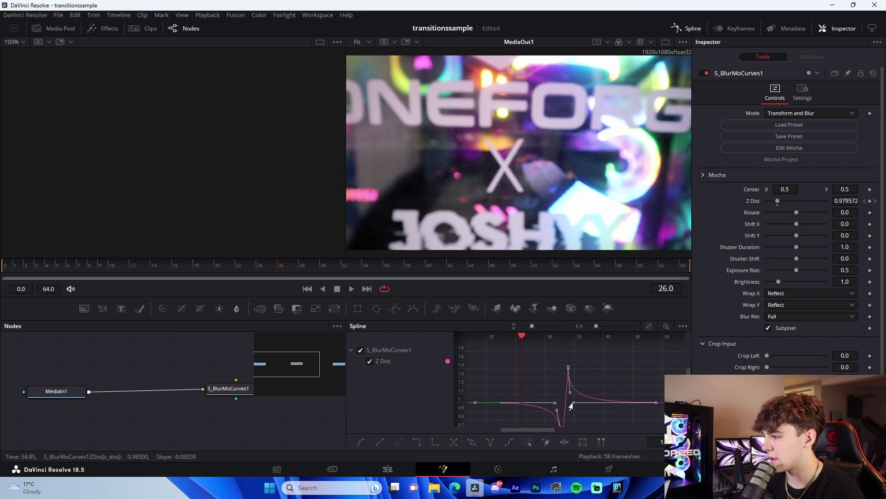
key("space")
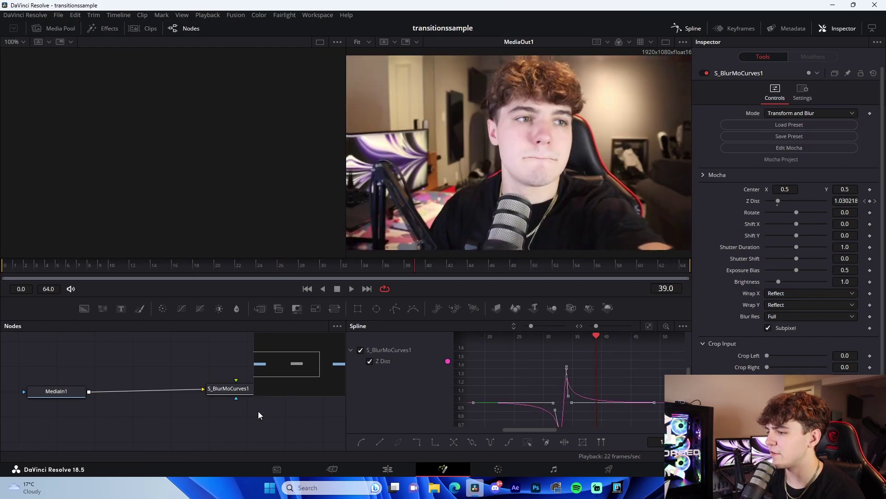
Set the S_BlurMoCurves1 Z Dist keyframe on frame 33 to 1.4
left_click(228, 389)
left_click(865, 202)
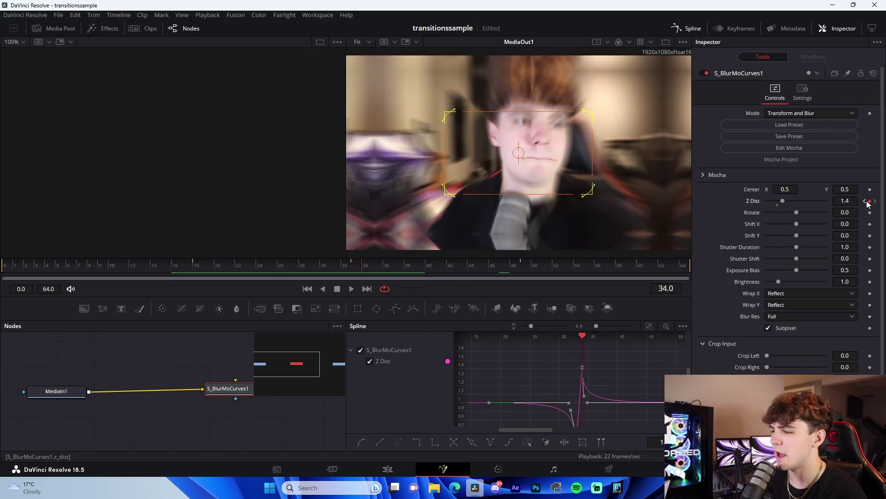
left_click(865, 201)
left_click(848, 202)
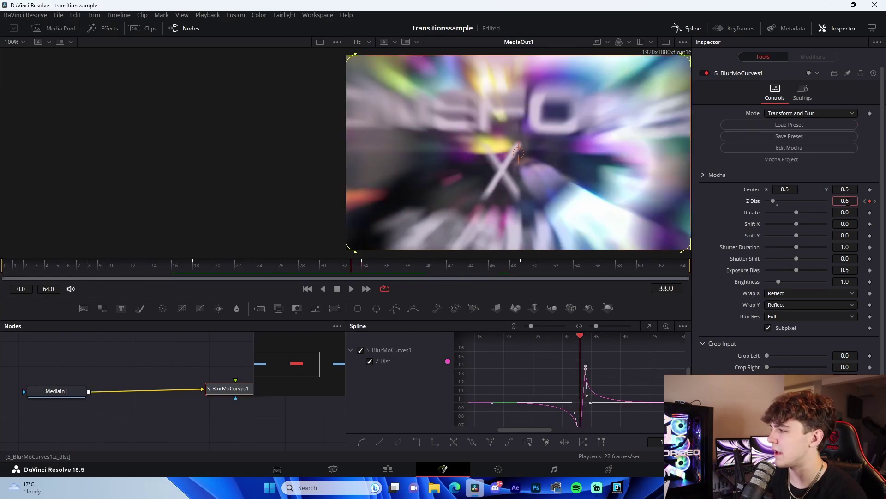
type("1.41")
key("Tab")
left_click(848, 202)
key("BackSpace")
key("Tab")
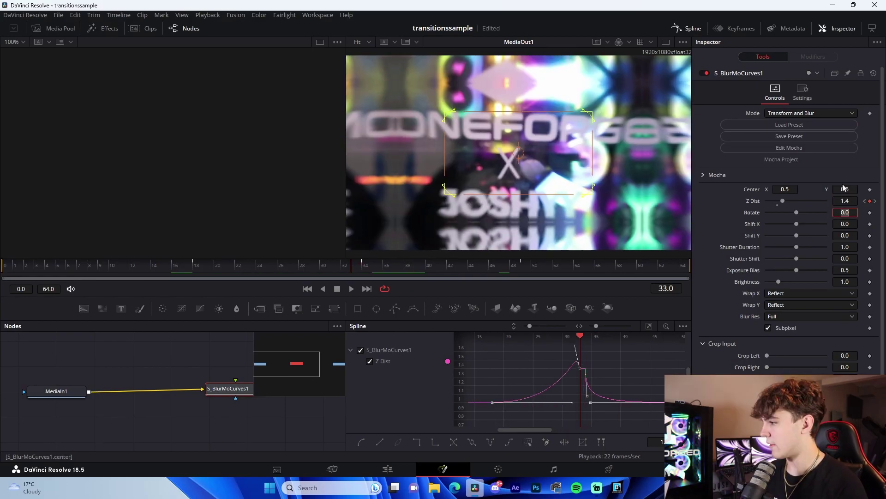
Set the S_BlurMoCurves1 Z Dist keyframe on frame 34 to 0.6, then refit the curve and adjust its handle at the cut
left_click(875, 200)
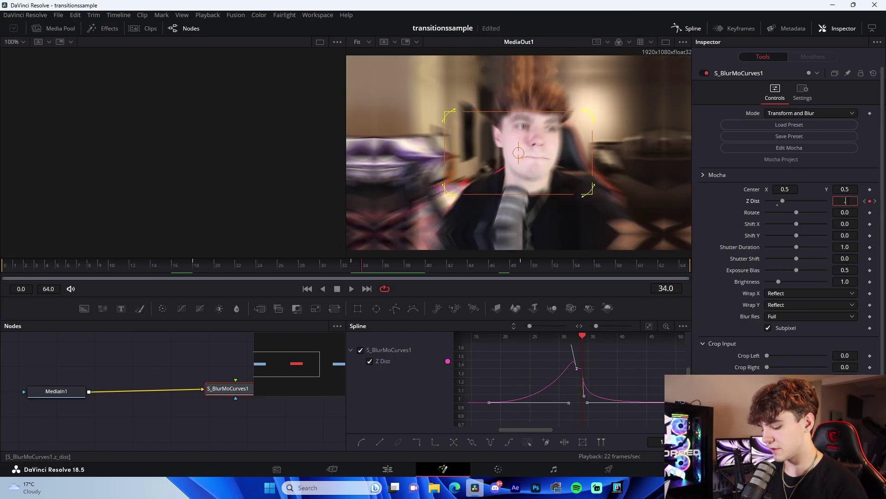
type("0.6")
key("Tab")
left_click(649, 327)
left_click_drag(569, 354, 573, 379)
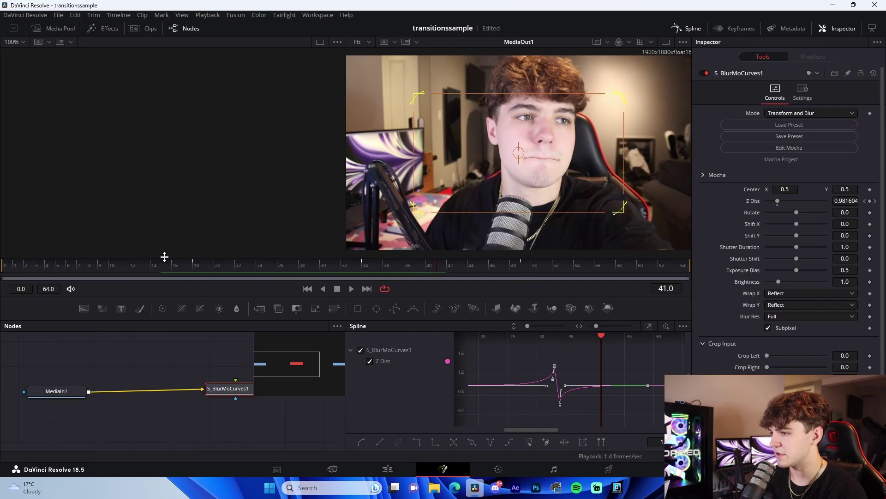
Play the zoom transition from around frame 15 to check the edited Z Dist curve
left_click_drag(164, 257, 165, 259)
left_click(175, 269)
key("space")
key("space")
Delete the existing S_BlurMoCurves1 node and add a fresh S_BlurMoCurves after MediaIn1
key("Delete")
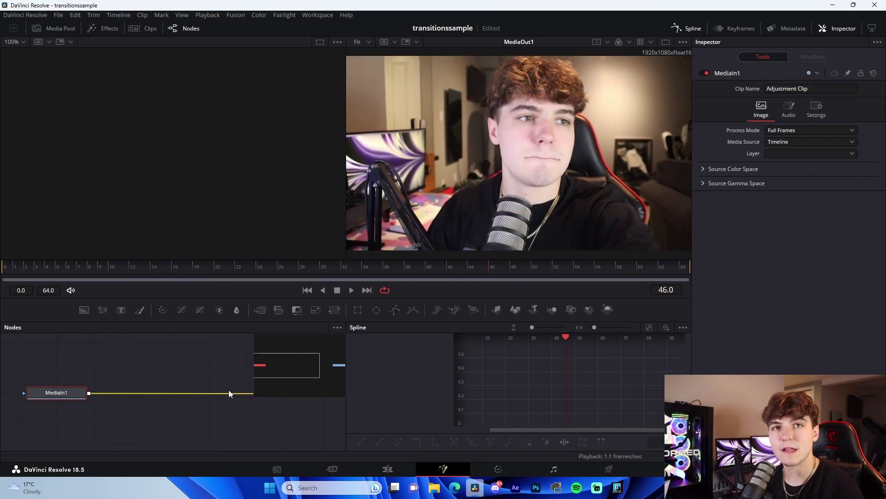
key("shift+space")
key("Return")
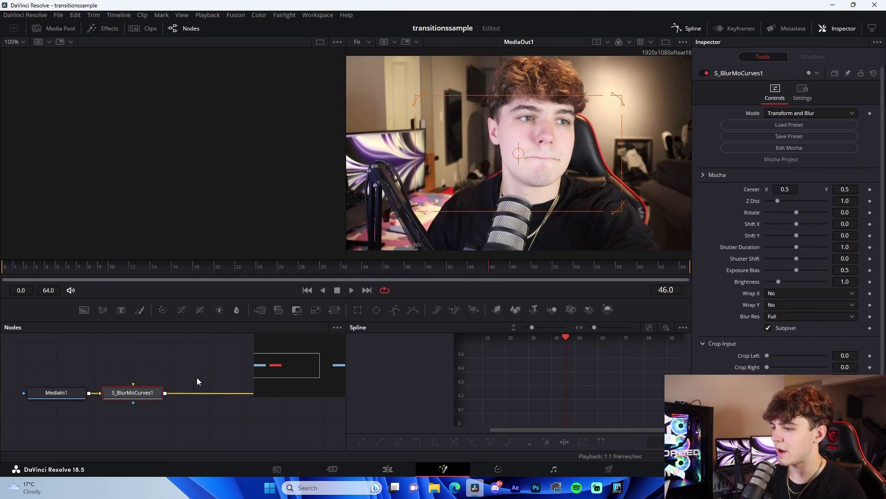
left_click_drag(797, 235, 777, 216)
key("ctrl+z")
key("ctrl+z")
double_click(777, 215)
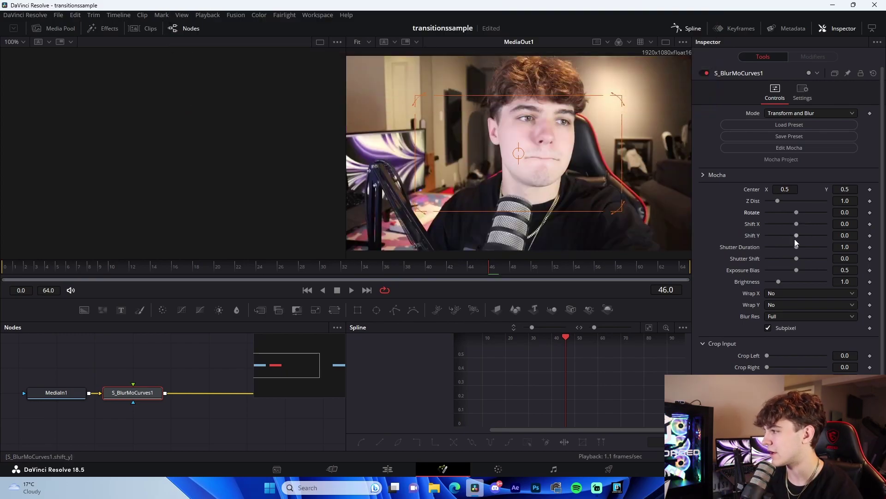
Set Shift X of S_BlurMoCurves1 to -0.5 on frame 33 and keyframe it
left_click_drag(330, 271, 351, 274)
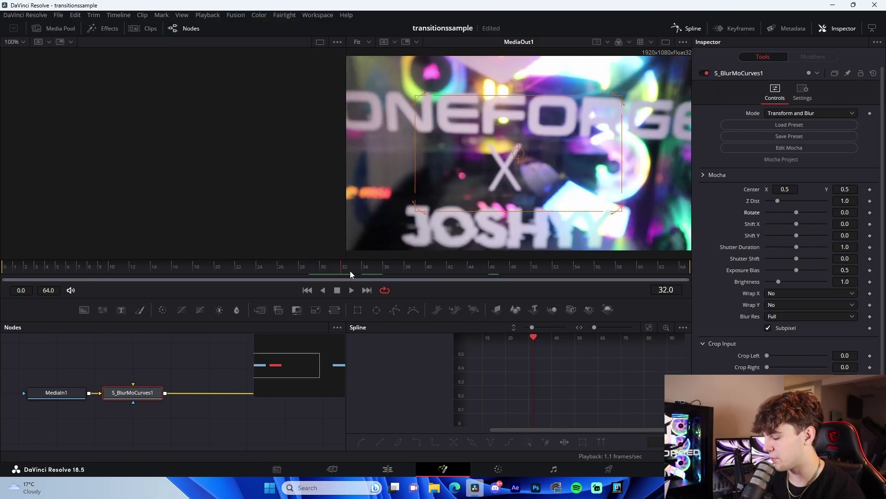
left_click_drag(797, 223, 770, 226)
double_click(857, 223)
type("-")
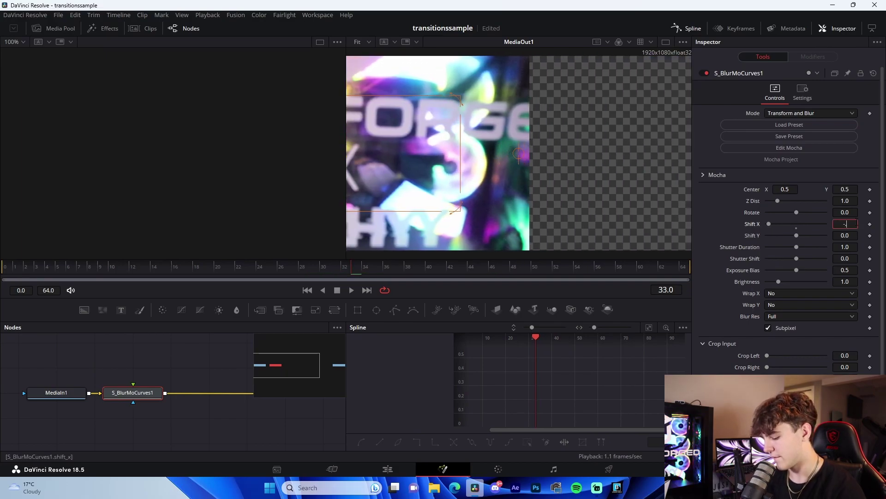
type("-0.5")
key("Tab")
left_click(870, 223)
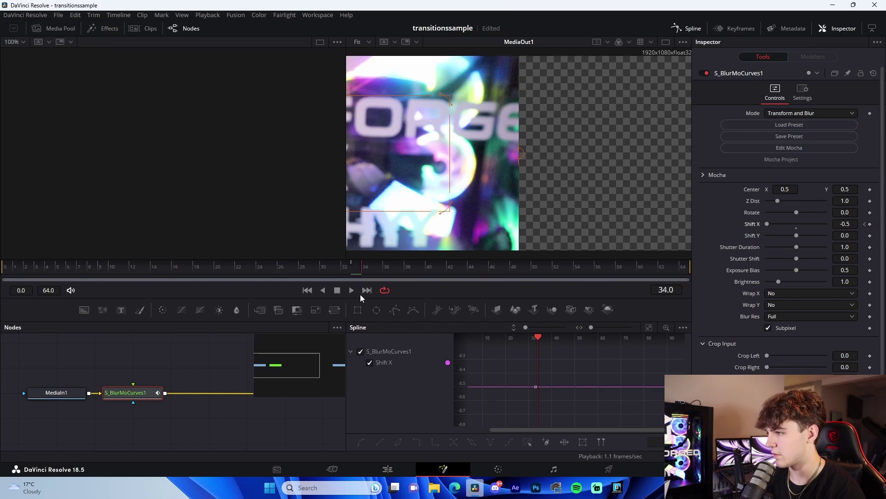
Keyframe Shift X at 0.5 on frame 34, right after the cut
key("Right")
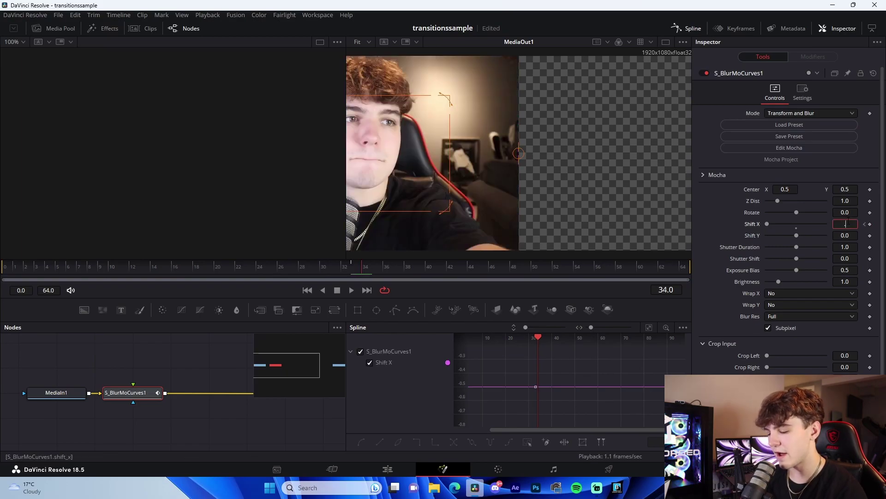
type("0.5")
key("Tab")
Keyframe Shift X at 0 on frames 49 and 18 so the slide starts and ends centred
left_click_drag(416, 267, 516, 271)
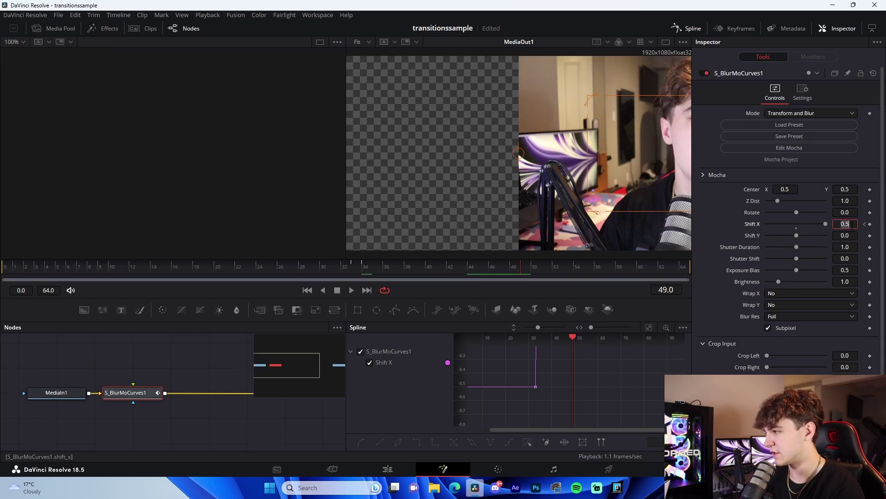
type("0")
key("Tab")
left_click_drag(351, 268, 200, 283)
left_click(854, 225)
type("0")
key("Return")
Fit the Shift X curve in the Spline editor and smooth all its keyframes
left_click(788, 292)
left_click(785, 337)
left_click_drag(143, 265, 522, 266)
left_click(649, 327)
key("ctrl+a")
key("shift+s")
Reshape the Shift X curve handles so it stays flat near the outer keyframes and steepens sharply at the cut, then play it
left_click_drag(518, 387, 563, 388)
scroll(560, 418, "down", 2)
left_click_drag(548, 417, 568, 380)
scroll(570, 381, "up", 3)
left_click_drag(602, 350, 576, 385)
left_click_drag(632, 394, 583, 393)
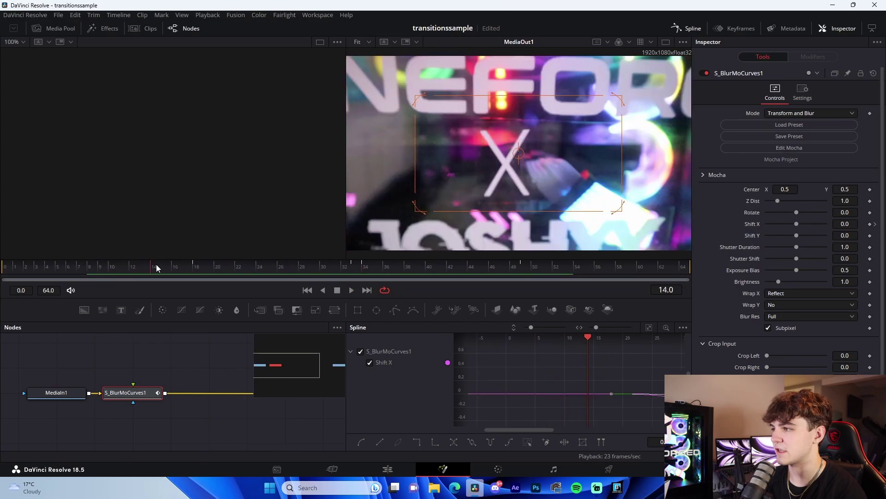
key("space")
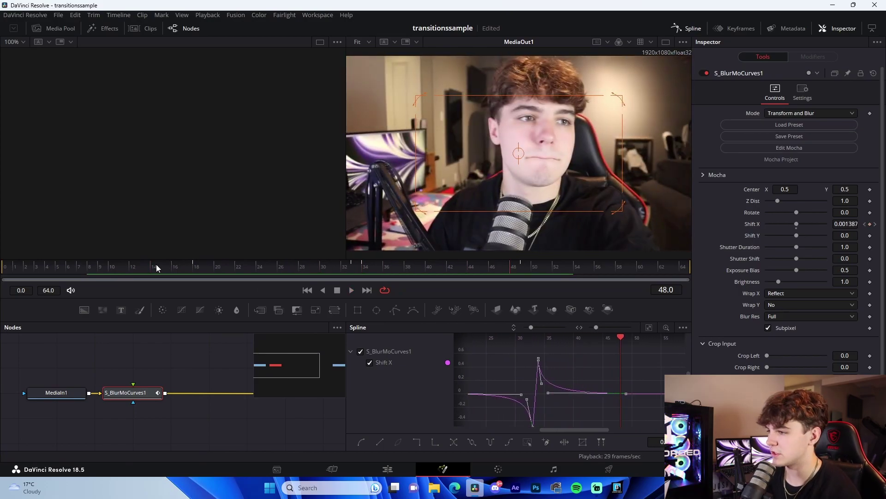
key("space")
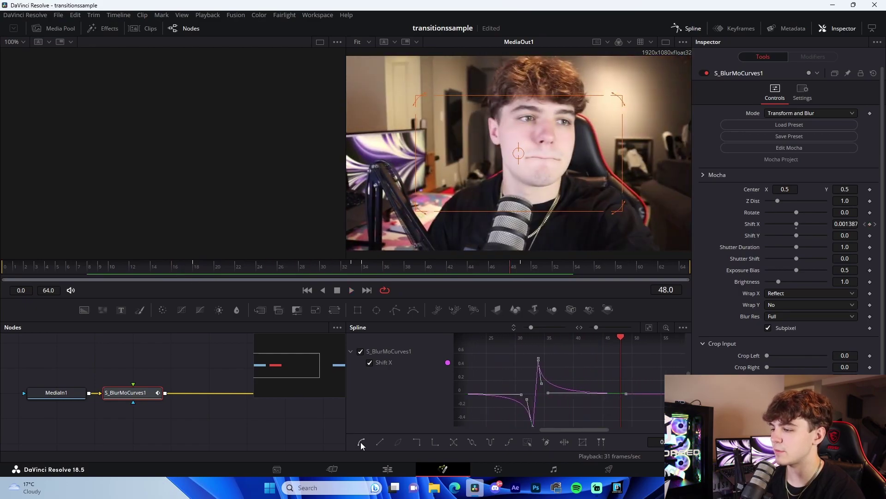
Place the Edit timeline playhead on the cut between the two clips and reopen the adjustment clip in Fusion
left_click(388, 467)
left_click(505, 269)
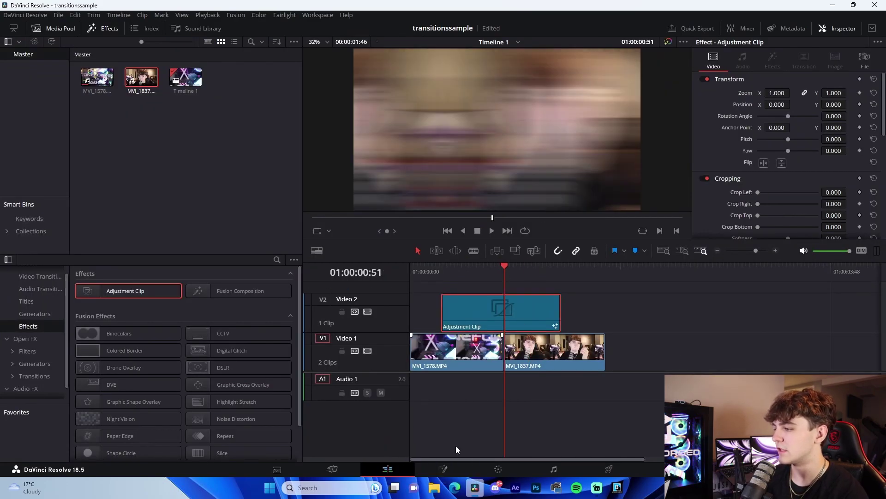
left_click(450, 469)
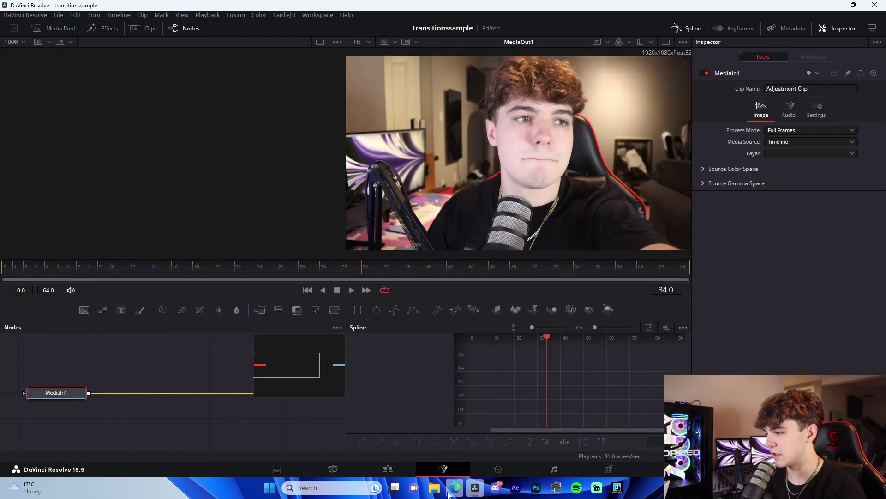
Open the YT Vids folder in File Explorer and bring a file from its subfolder into the Fusion node graph
left_click(434, 488)
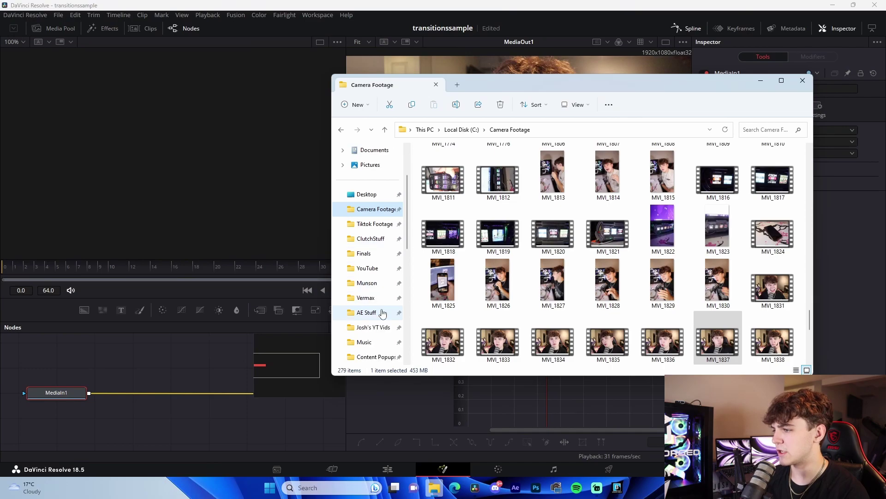
left_click(384, 328)
double_click(448, 190)
left_click_drag(460, 235, 197, 395)
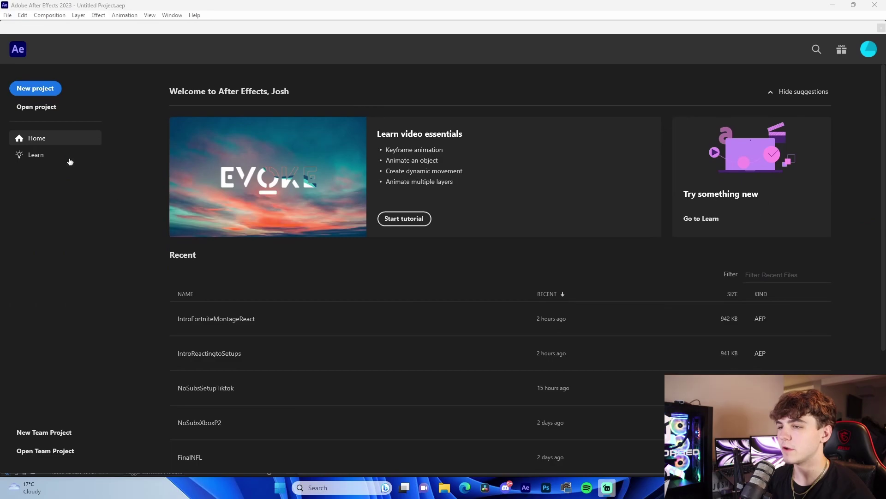
In After Effects, start a new project and create a 1920 x 1080, 60 fps composition named SampleTransitions
left_click(48, 90)
left_click(379, 167)
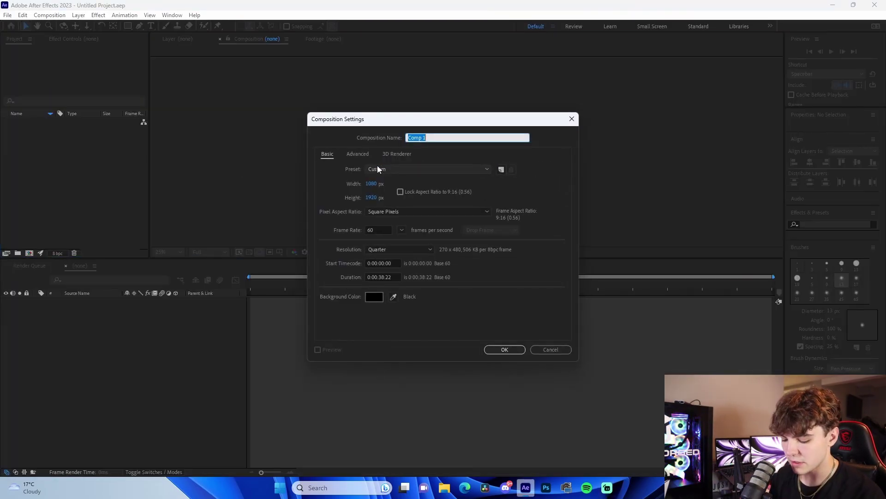
type("SampleTransitions")
left_click(370, 183)
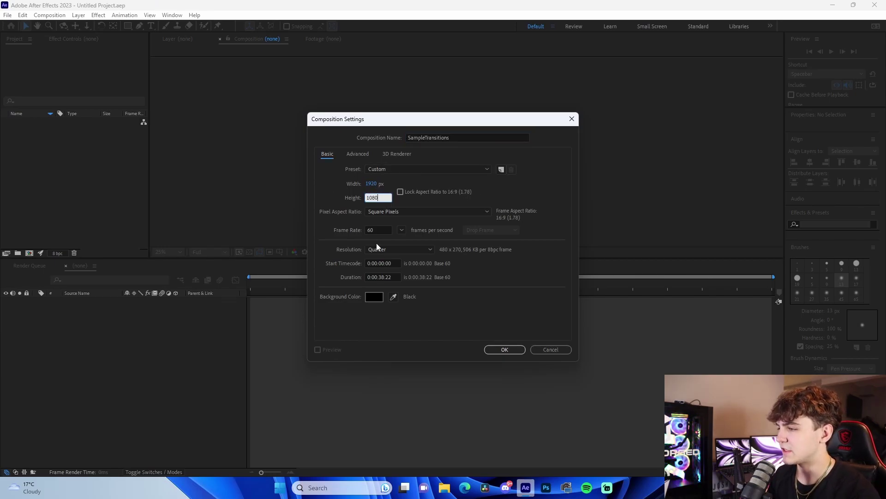
left_click(503, 349)
Save the After Effects project as Sample
key("ctrl+s")
type("Sam")
left_click(130, 221)
type("Sample")
key("Return")
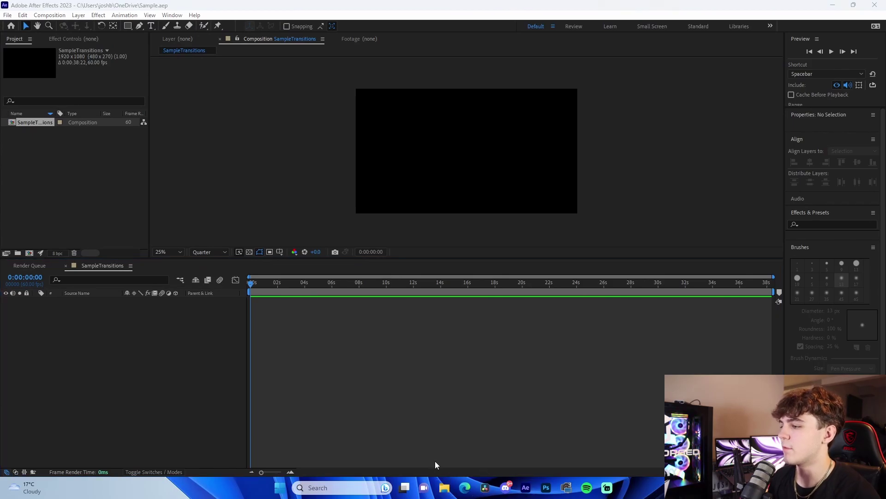
Add MVI_1605.MP4 from File Explorer to the SampleTransitions timeline and place the playhead at 0:00:02:21
left_click(444, 486)
left_click(374, 208)
scroll(557, 285, "down", 5)
left_click_drag(566, 290, 304, 336)
left_click(284, 293)
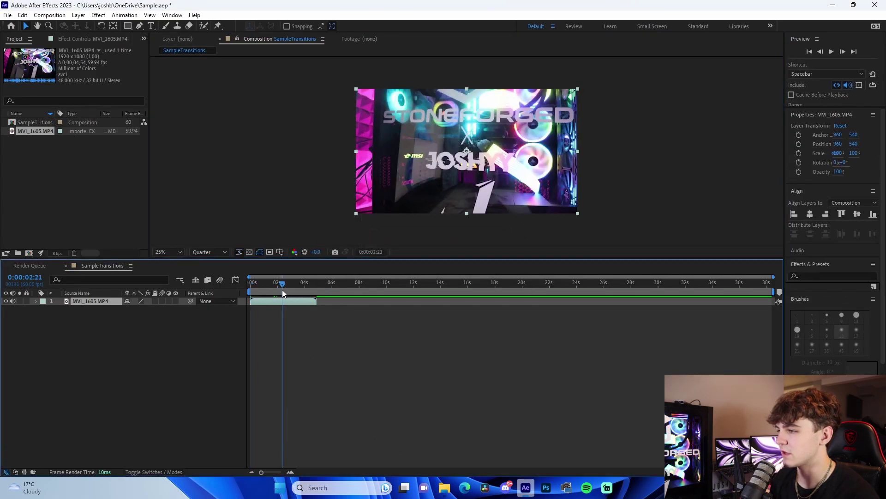
Add MVI_1836.MP4 as the top layer, remove its portion before 0:00:02:21 and save the project
key("alt+Tab")
scroll(600, 277, "down", 10)
left_click_drag(663, 341, 308, 329)
key("ctrl+shift+d")
left_click(279, 310)
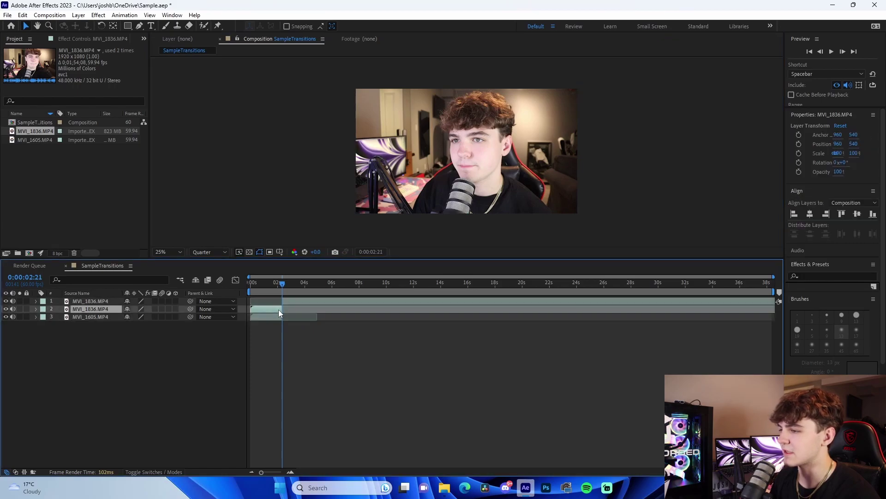
key("Delete")
key("ctrl+s")
Play across the cut, then split MVI_1836.MP4 at 0:00:04:34 and delete the remainder
left_click(262, 295)
key("space")
left_click(691, 301)
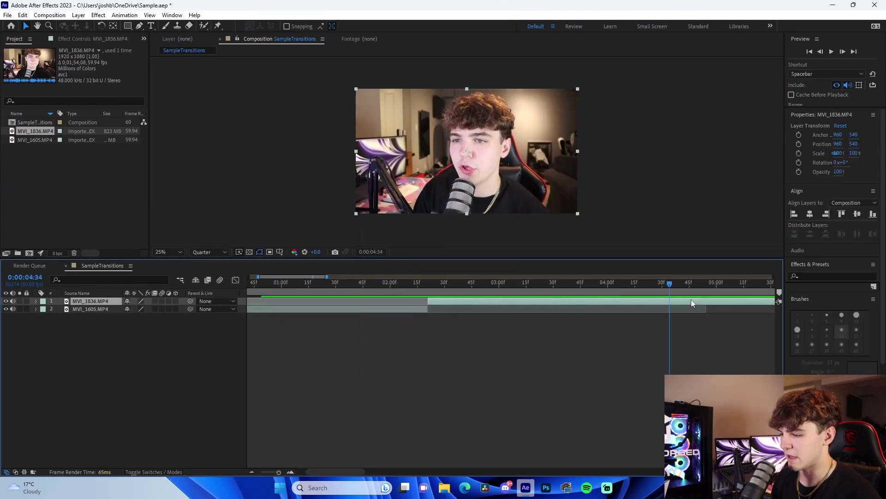
key("ctrl+shift+d")
key("Delete")
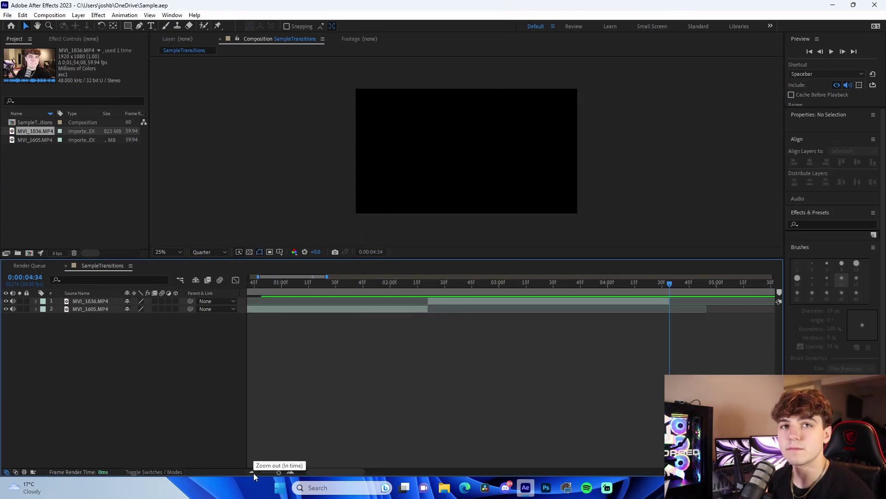
Return the playhead to the cut at 0:00:02:21 and create an adjustment layer above both clips
left_click(253, 473)
mouse_move(428, 286)
left_mouse_down()
mouse_move(476, 292)
mouse_move(378, 306)
mouse_move(477, 315)
mouse_move(428, 324)
mouse_move(269, 320)
mouse_move(405, 329)
mouse_move(426, 341)
mouse_move(437, 290)
left_mouse_up()
key("ctrl+alt+y")
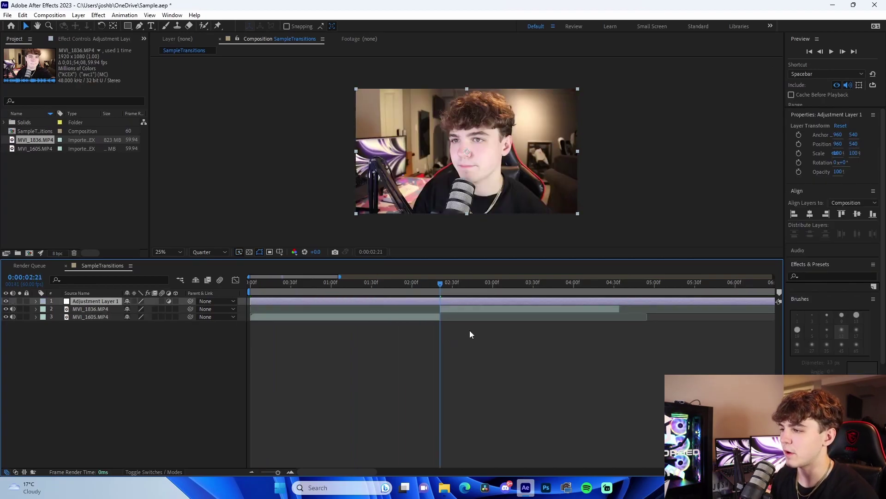
left_click(470, 331)
left_click(445, 299)
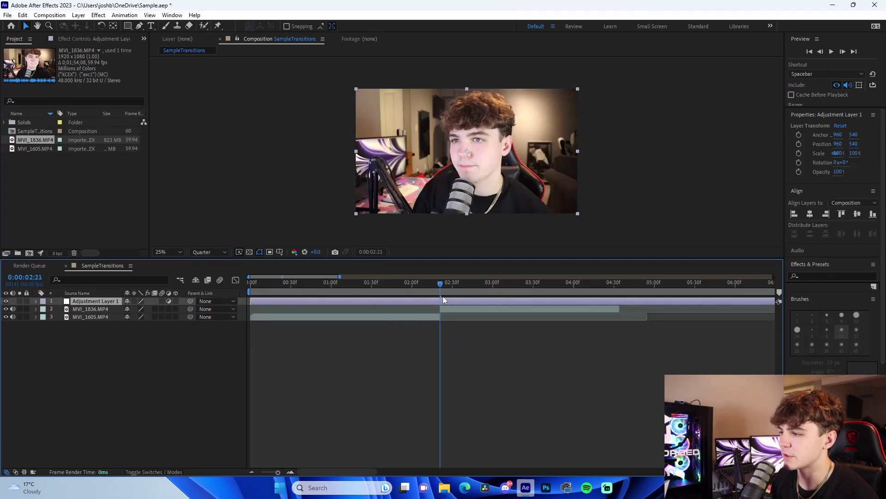
left_click(397, 356)
left_click(292, 471)
left_click(292, 471)
left_click(292, 471)
left_click(250, 472)
left_click(250, 472)
left_click(250, 473)
left_click(251, 472)
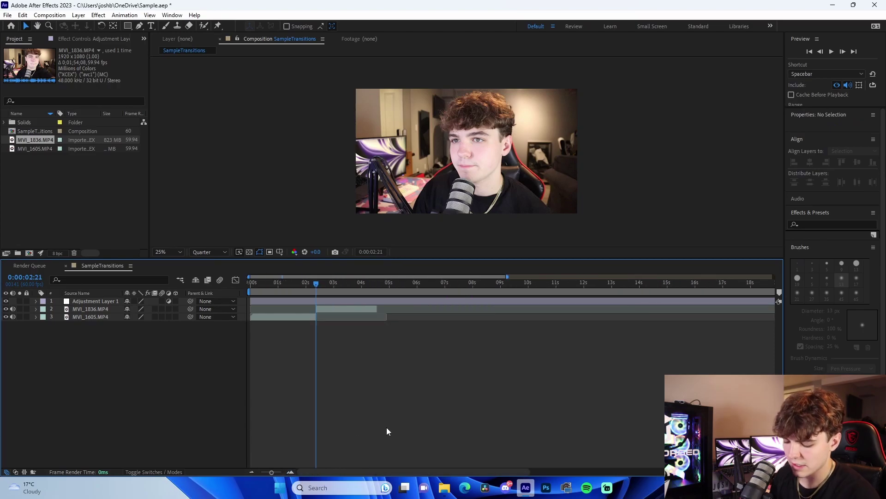
left_click(291, 472)
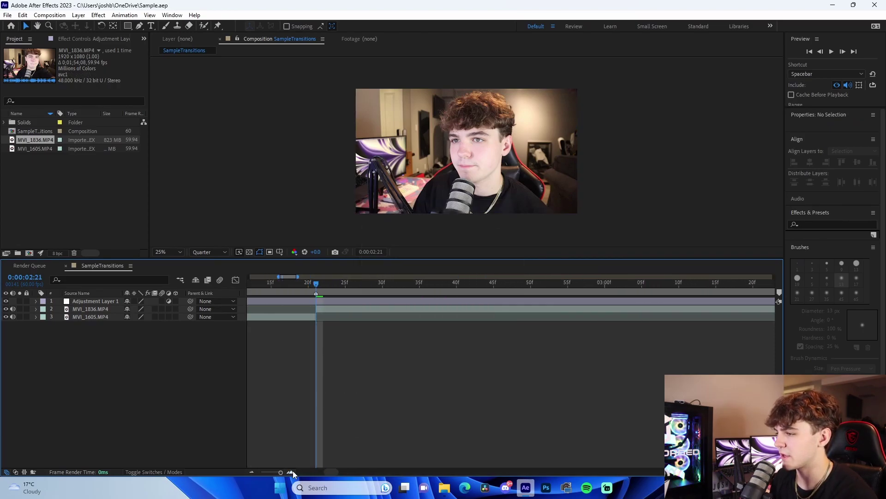
left_click(251, 471)
Find the effect with the search term "blurmo" and apply S_BlurMoCurves to Adjustment Layer 1
left_click(812, 225)
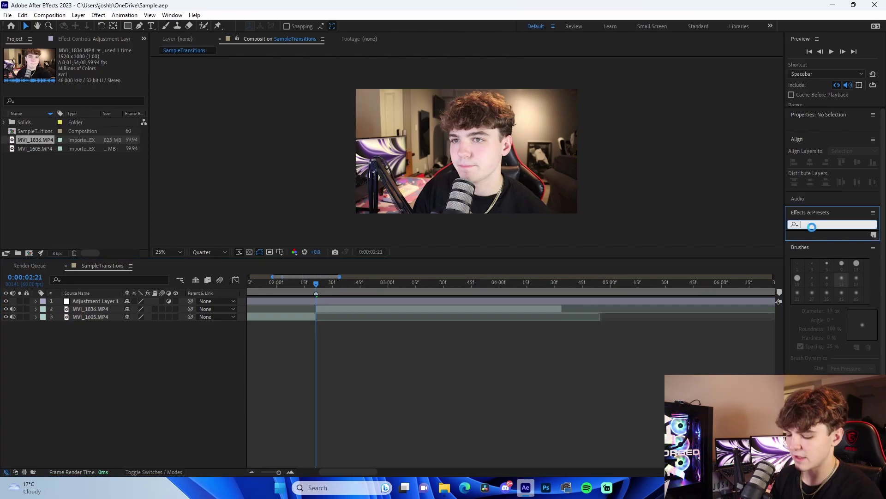
type("blurmo")
left_click_drag(838, 242, 355, 301)
left_click_drag(324, 353, 502, 364)
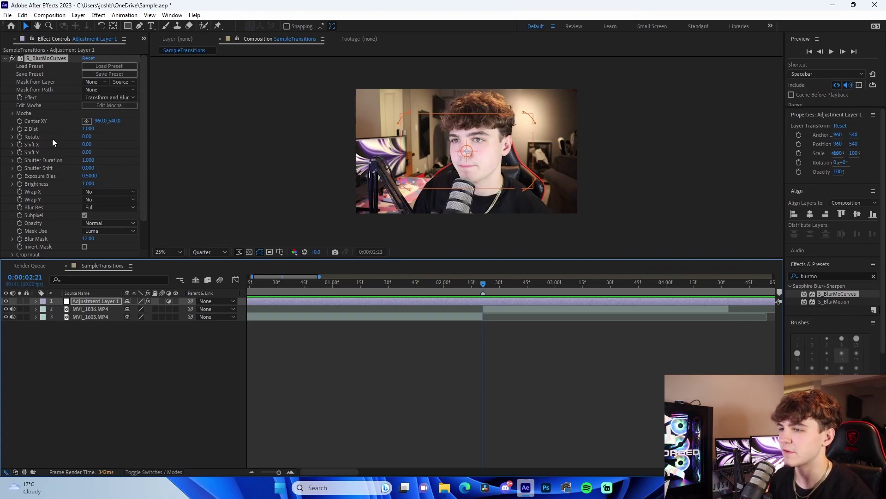
Enable Z Dist keyframing on S_BlurMoCurves at 0:00:02:21 and set the value to 1.4
left_click(19, 131)
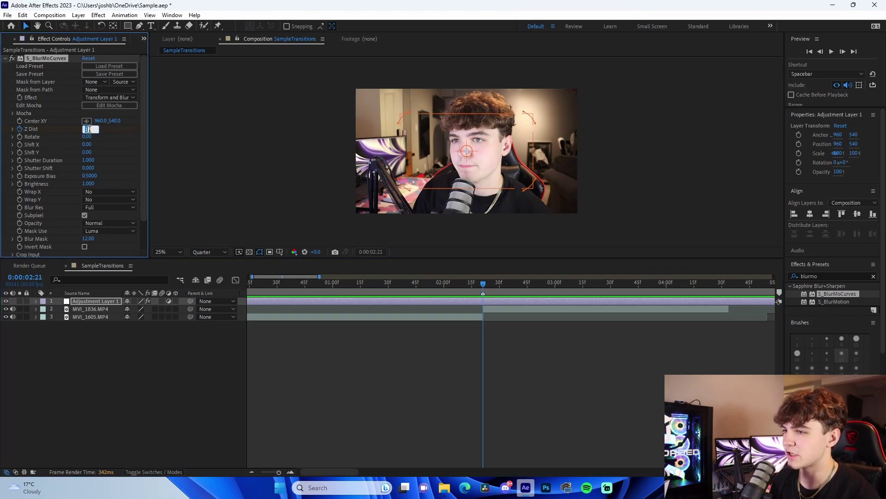
type("1.4")
key("Return")
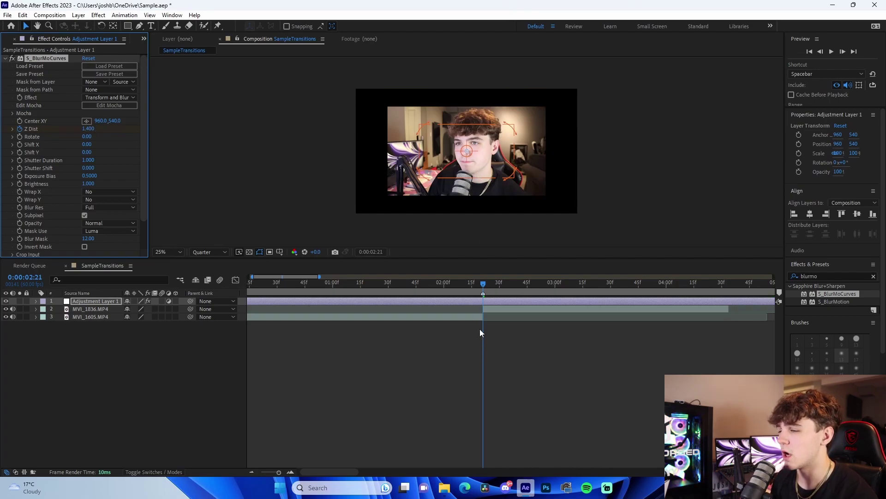
Step back one frame to 0:00:02:20 and set the Z Dist keyframe to 0.6
left_click(483, 383)
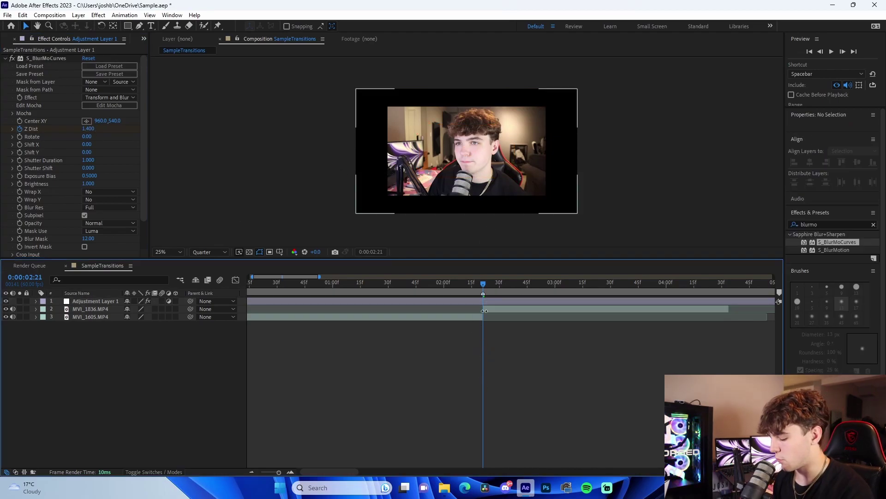
key("Page_Up")
left_click(88, 128)
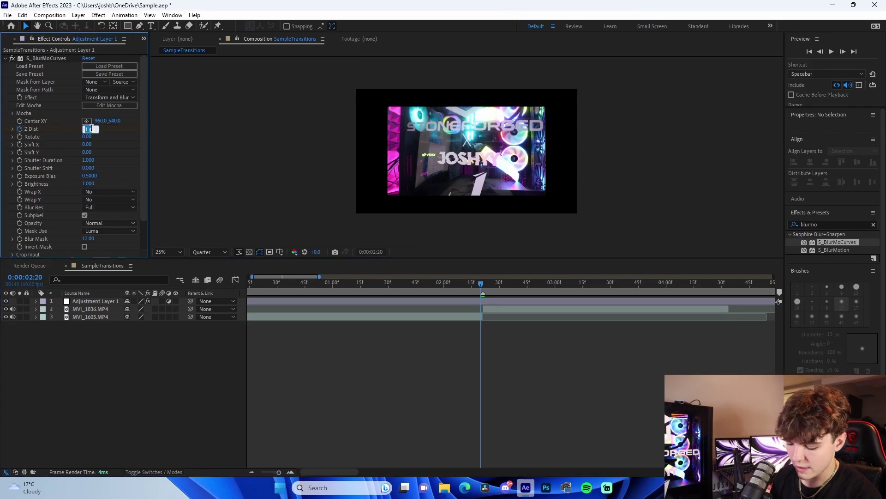
type("0.6")
key("Return")
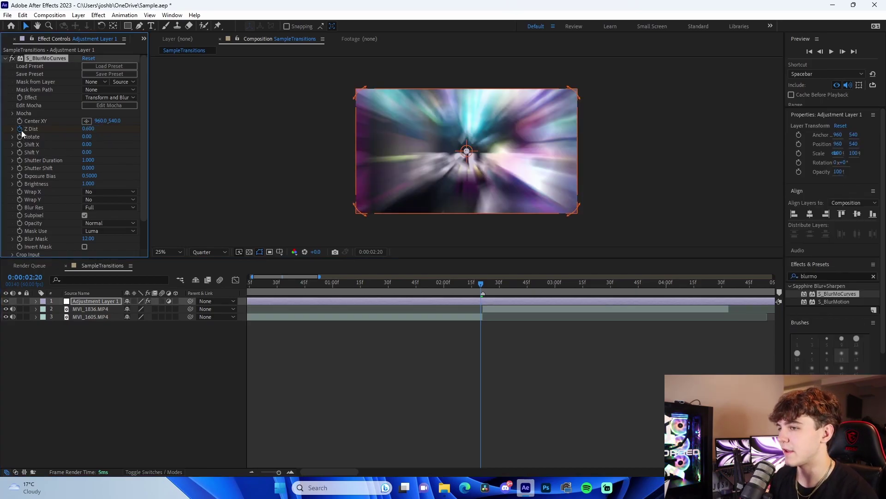
Step back to 0:00:02:05, set a Z Dist keyframe of 1, and reveal the adjustment layer's keyframes
left_click(488, 301)
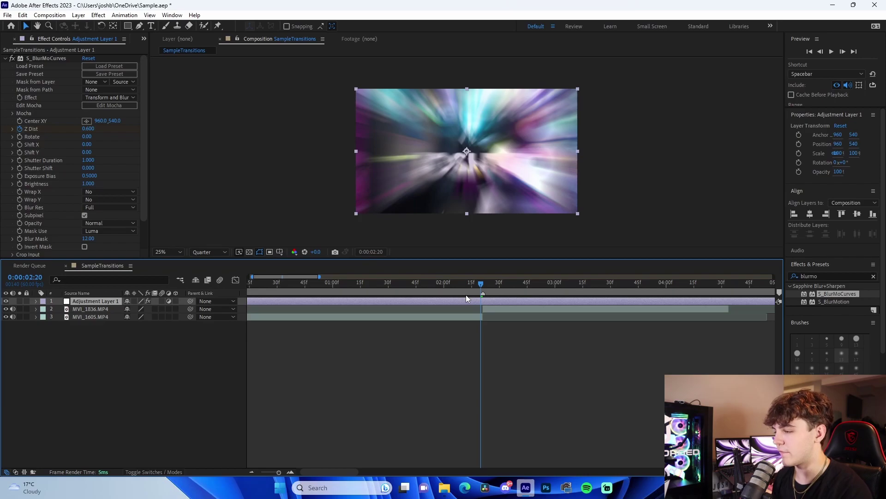
key("Page_Up")
key("Page_Up")
key("Page_Up")
key("Page_Up")
key("Page_Up")
key("Page_Up")
key("Page_Up")
key("Page_Up")
key("Page_Up")
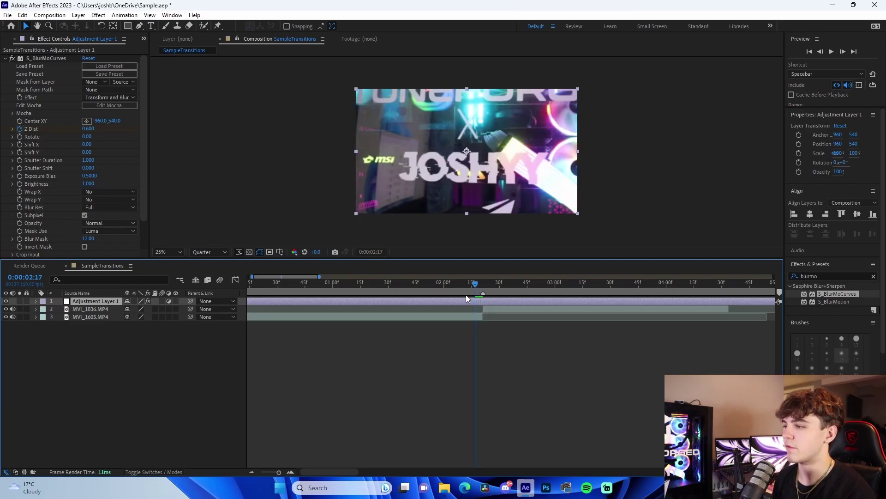
key("Page_Up")
key("Page_Up")
key("Page_Up")
key("Page_Up")
key("Page_Up")
key("Page_Up")
left_click(88, 129)
type("1")
key("Return")
key("u")
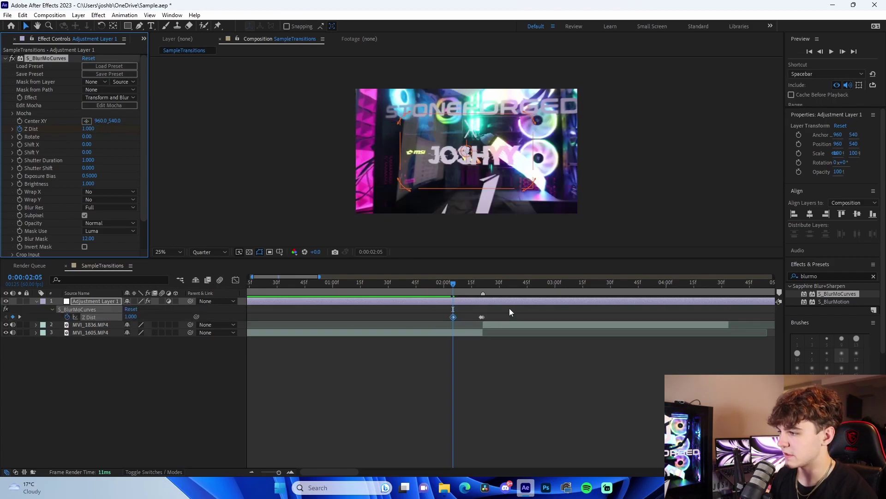
Save the project and set a Z Dist keyframe of 1 at 0:00:02:36, after the cut
left_click(488, 285, "shift")
key("ctrl+s")
left_click(502, 333)
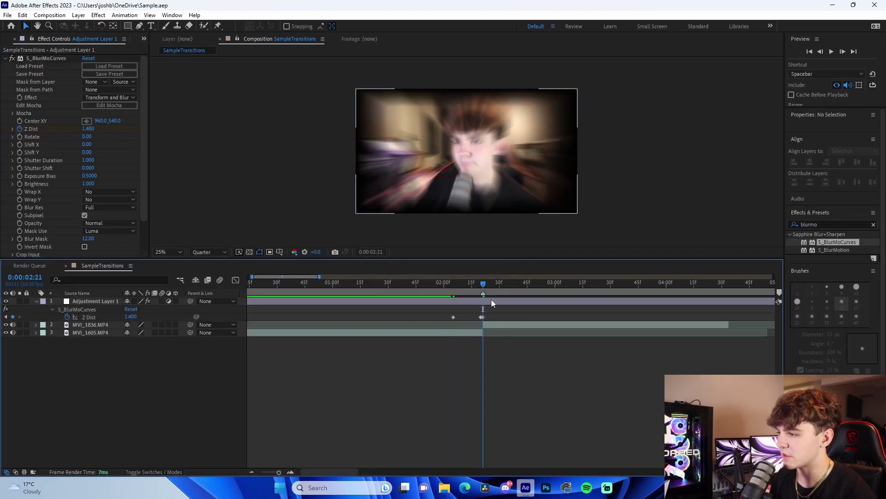
key("space")
key("ctrl+Right")
key("ctrl+Right")
key("ctrl+Right")
key("ctrl+Right")
key("ctrl+Right")
key("ctrl+Right")
left_click(88, 129)
type("1")
key("Return")
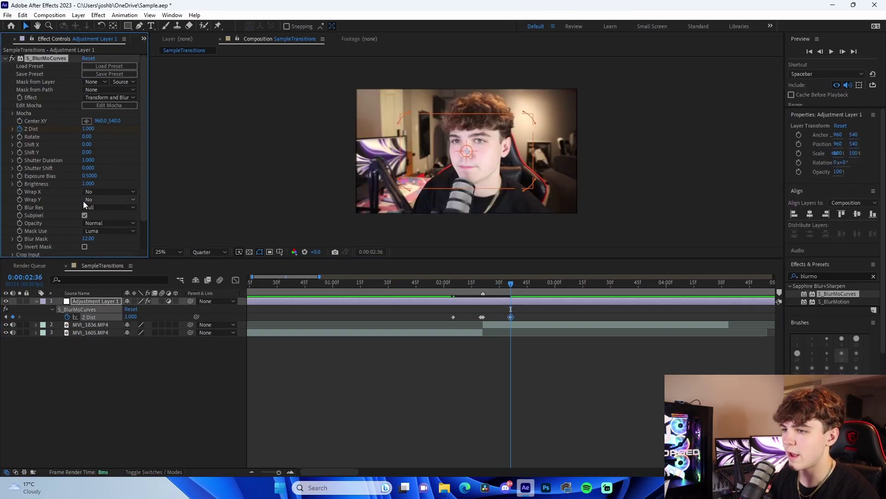
Set both Wrap X and Wrap Y of S_BlurMoCurves to Reflect and preview the zoom across the cut
left_click(92, 191)
left_click(102, 222)
left_click(99, 199)
left_click(103, 229)
left_click(496, 377)
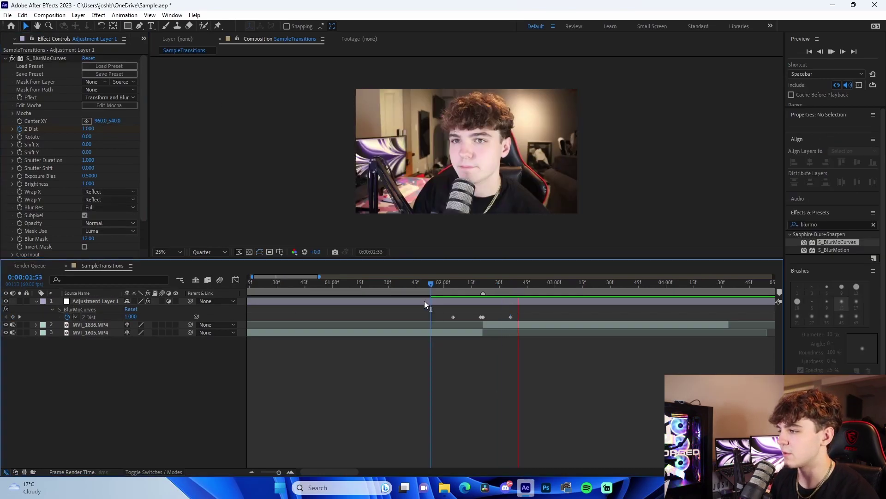
left_click(439, 289)
key("space")
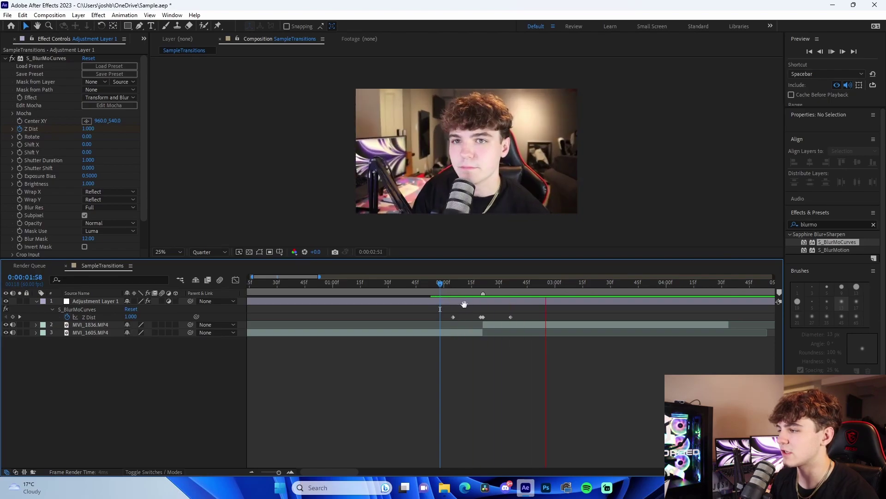
key("space")
Trim the adjustment layer to run only from the first Z Dist keyframe at 0:00:02:05 to the last at 0:00:02:36
left_click(455, 286)
left_click(447, 301)
key("ctrl+shift+d")
left_click(446, 309)
key("Delete")
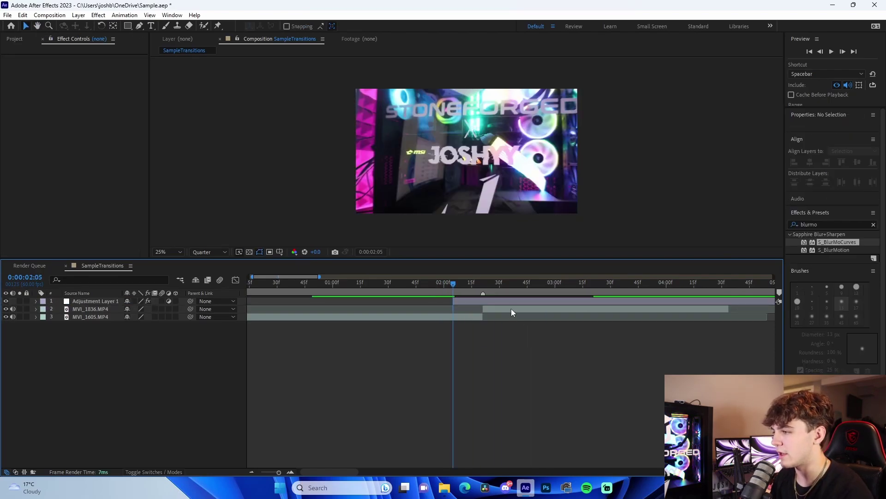
left_click(509, 301)
key("u")
left_click(511, 289)
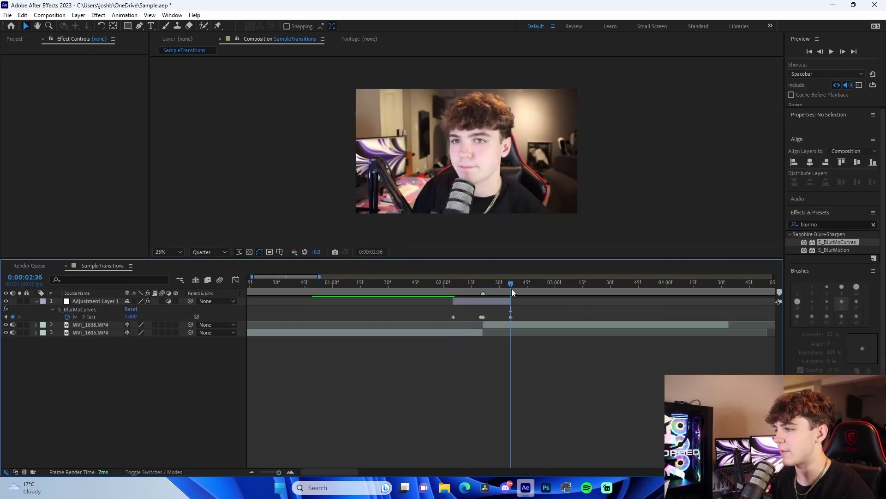
Reveal the adjustment layer's modified properties and apply Easy Ease to all four Z Dist keyframes
left_click(456, 294)
left_click(461, 301)
key("u")
key("u")
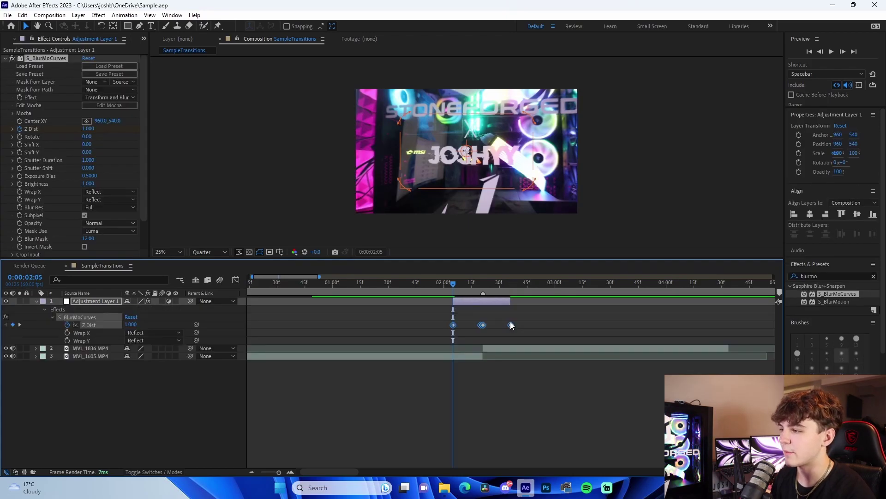
left_click_drag(560, 317, 402, 330)
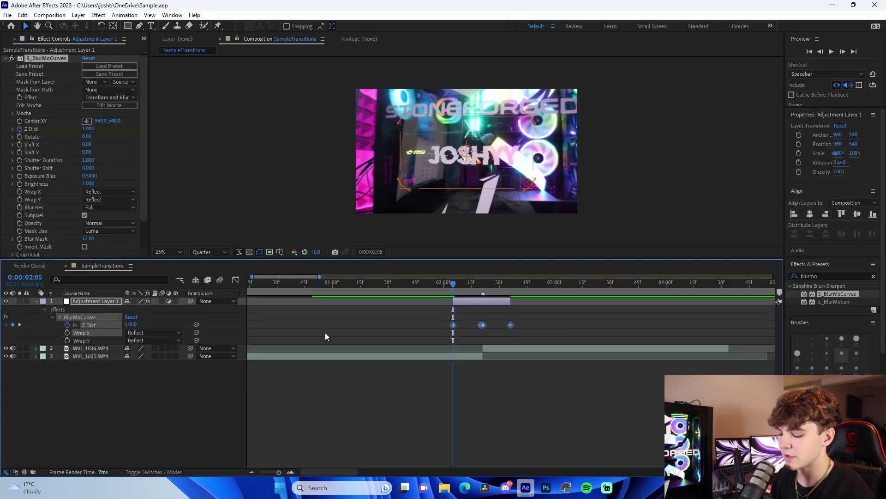
key("F9")
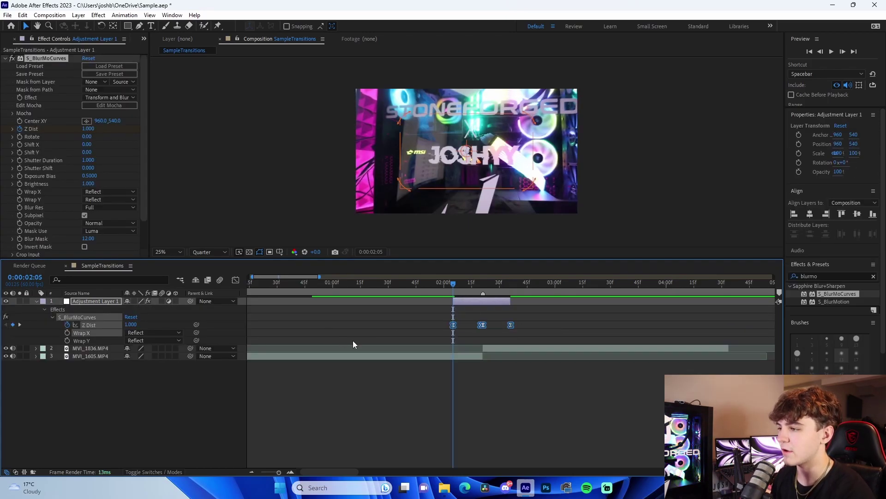
Shape the Z Dist value curve so it stays flat from the first keyframe and drops steeply just before the cut
left_click(235, 279)
left_click(453, 420)
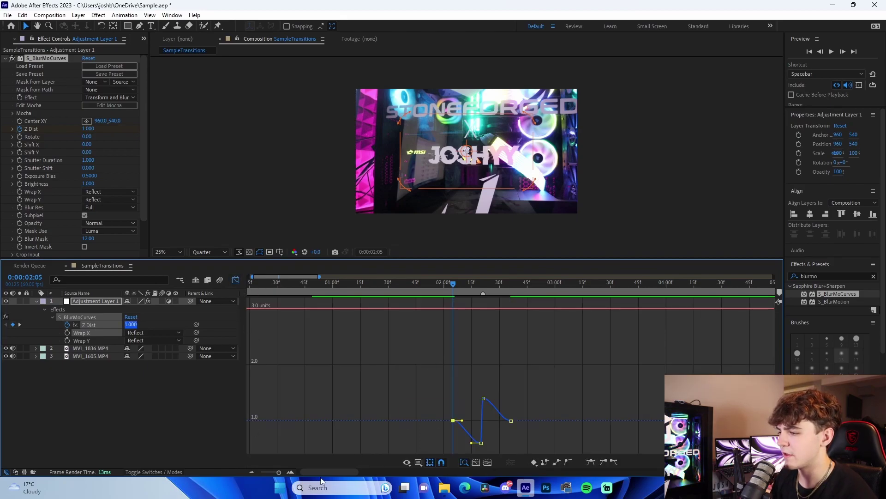
double_click(290, 472)
left_click_drag(516, 432, 381, 418)
left_click_drag(322, 421, 387, 427)
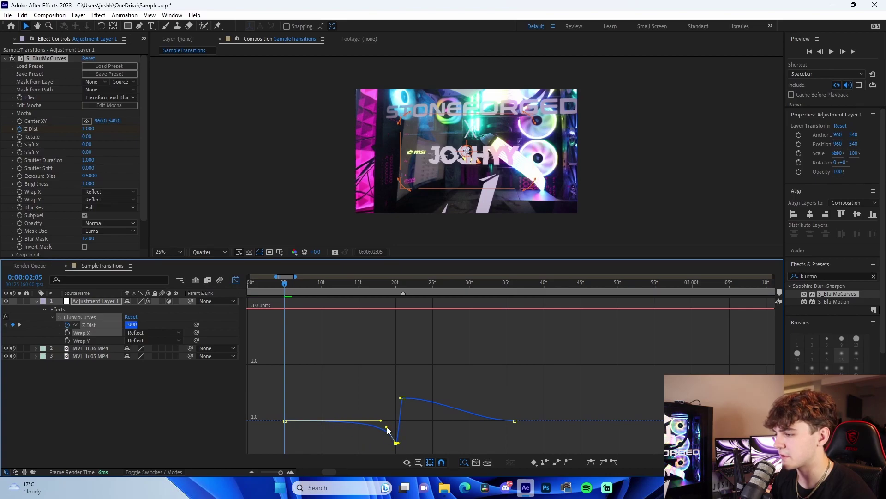
Shape the Z Dist curve after the cut so it falls steeply from the peak and settles gently into the last keyframe
left_click(403, 401)
left_click(403, 398)
left_click_drag(440, 398, 407, 413)
left_click_drag(478, 420, 454, 421)
Preview the eased zoom transition, save the project, and return to the keyframe view
left_click(277, 285)
key("space")
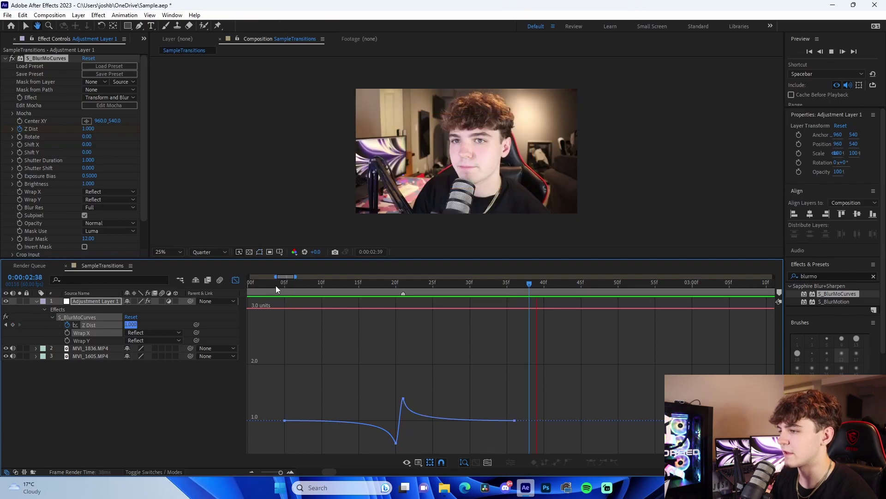
key("space")
key("ctrl+s")
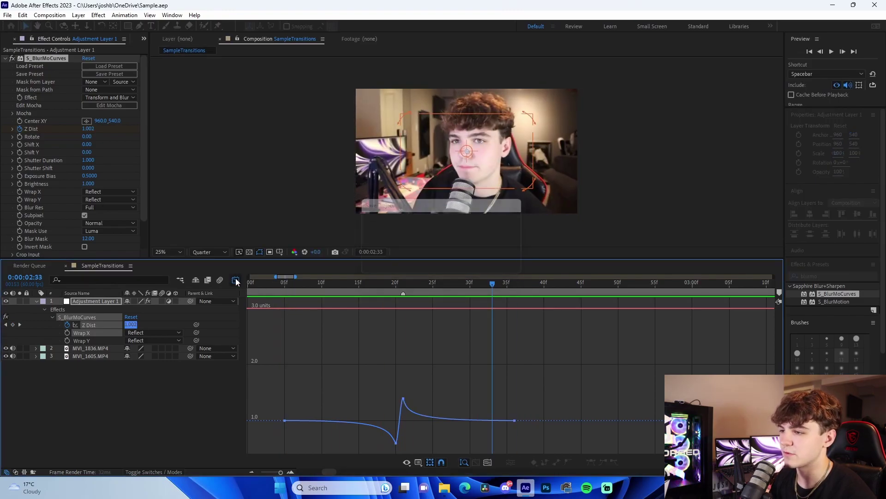
left_click(236, 280)
left_click(352, 389)
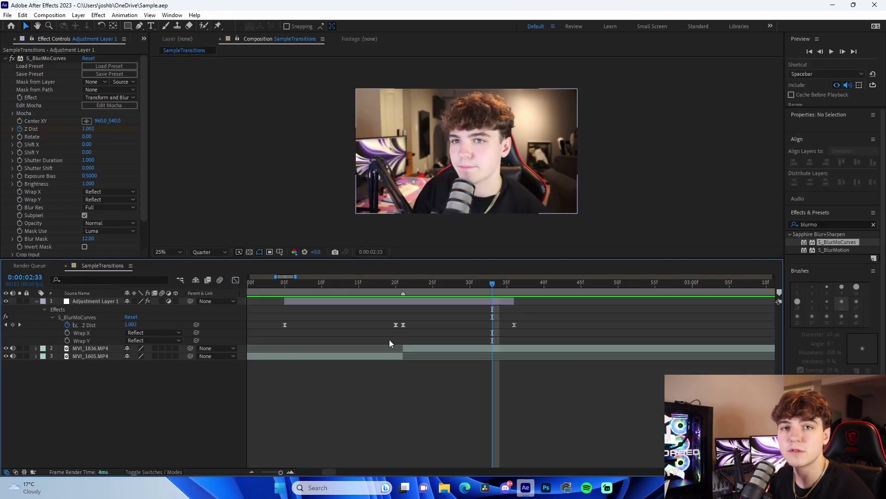
Reverse the zoom by changing Z Dist to 1.4 at 0:00:02:20 and 0.6 at 0:00:02:21, and show its value graph
left_click(396, 325)
left_click(397, 325)
mouse_move(404, 325)
left_mouse_down()
mouse_move(410, 325)
mouse_move(403, 324)
left_mouse_up()
left_click(235, 281)
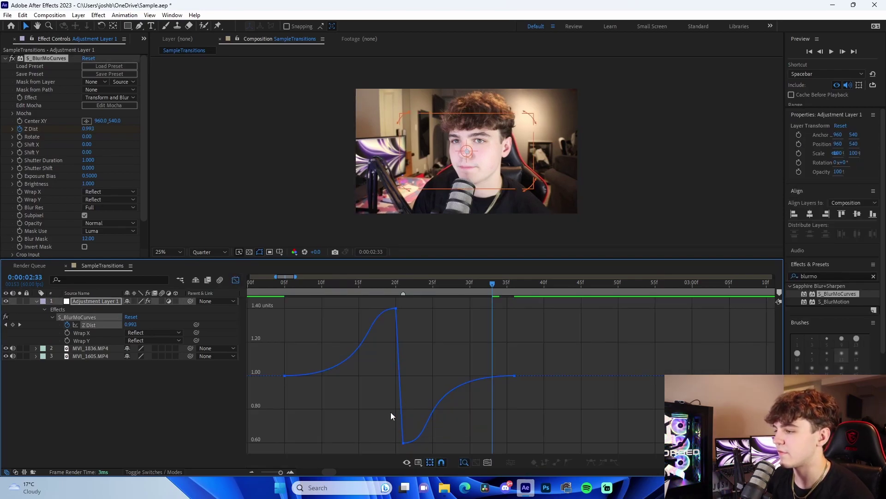
Steepen the reversed Z Dist curve on both sides of the cut by adjusting the handles of the two middle keyframes
left_click(403, 443)
left_click_drag(440, 442, 408, 387)
left_click(396, 309)
left_click_drag(359, 308, 390, 356)
Play back the reversed zoom transition and scrub across the cut to 0:00:02:21
left_click(270, 284)
key("space")
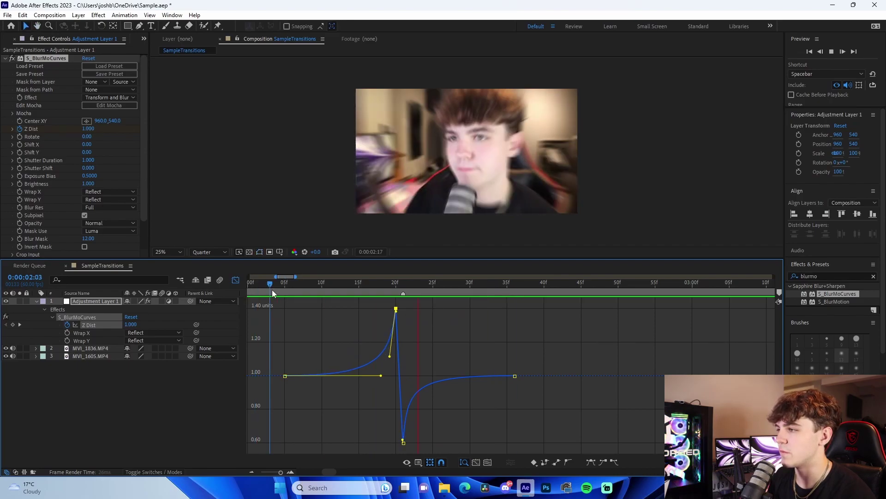
left_click(395, 284)
left_click_drag(394, 287, 401, 290)
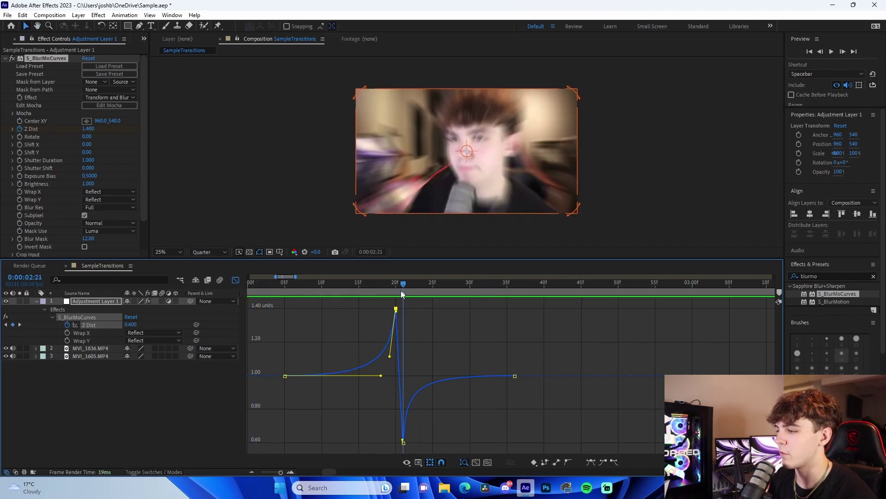
Reset S_BlurMoCurves with no Z Dist keyframes, return the playhead to the cut at 0:00:02:21, and save the project
left_click(236, 280)
left_click(251, 472)
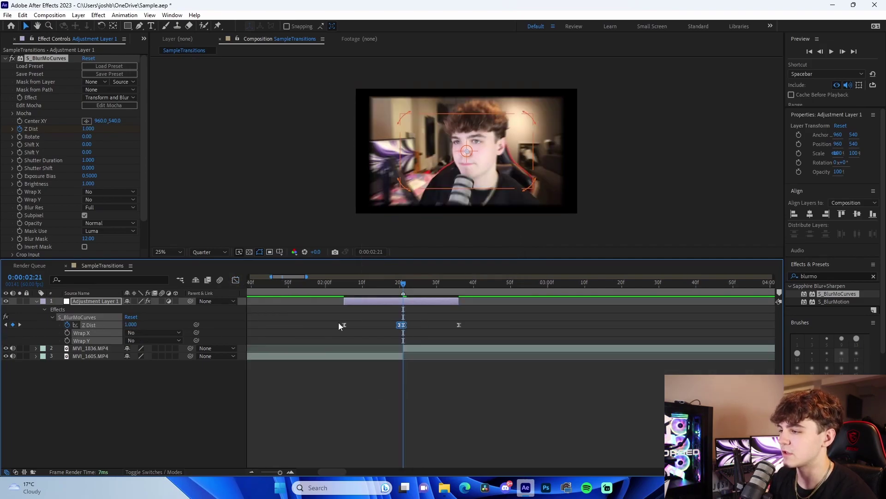
left_click(344, 324)
key("ctrl+z")
key("ctrl+z")
key("ctrl+z")
key("ctrl+z")
left_click_drag(344, 284, 406, 301)
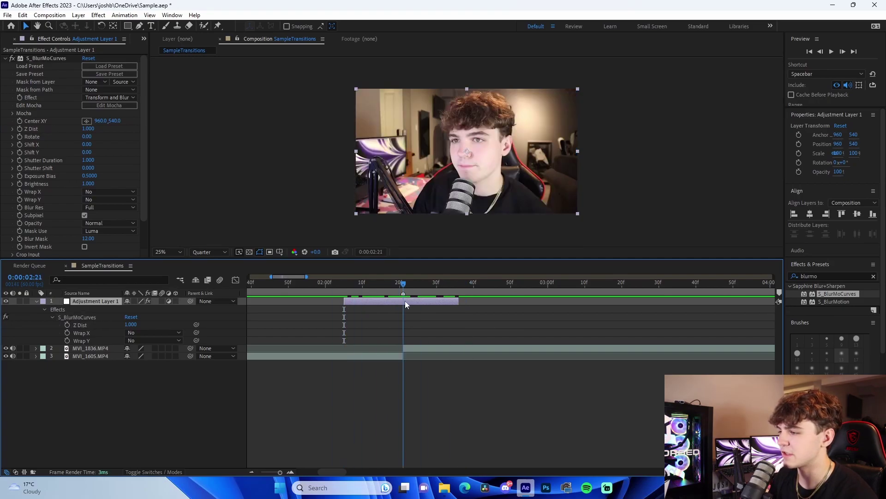
key("ctrl+s")
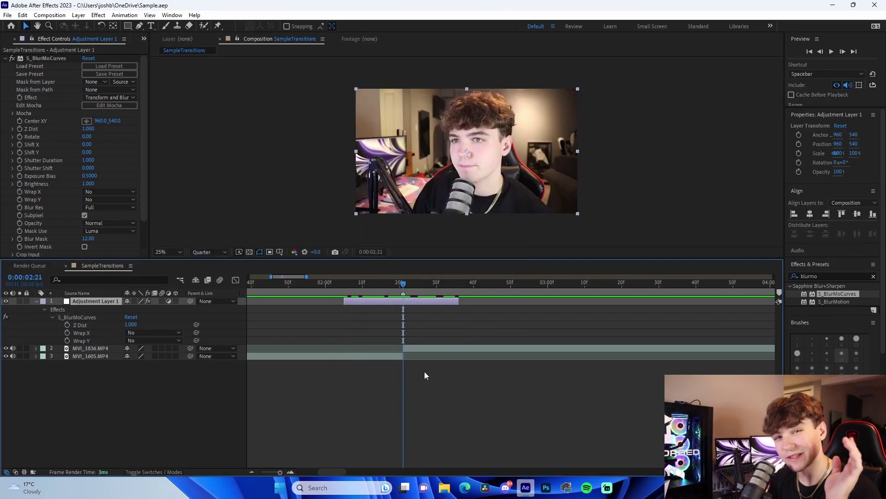
Enable Shift X keyframing on S_BlurMoCurves at 0:00:02:21 and set the value to 1000
left_click(20, 145)
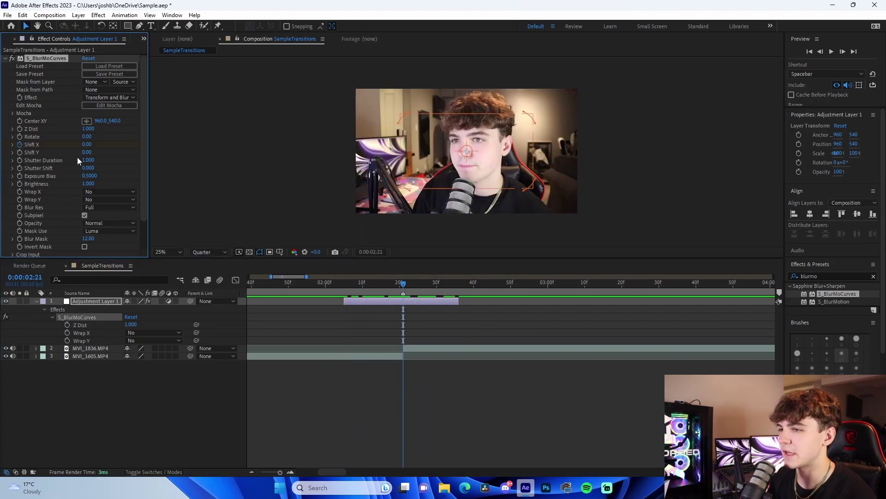
type("950")
key("Return")
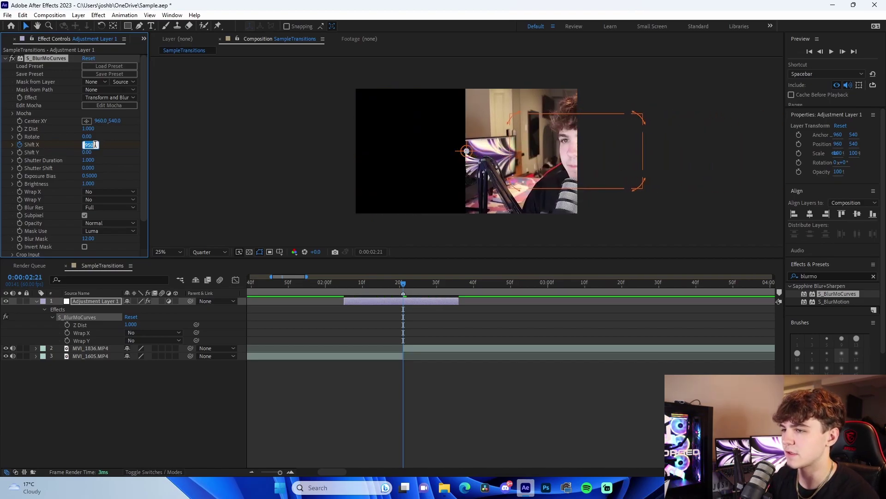
type("1000")
key("Return")
left_click(471, 380)
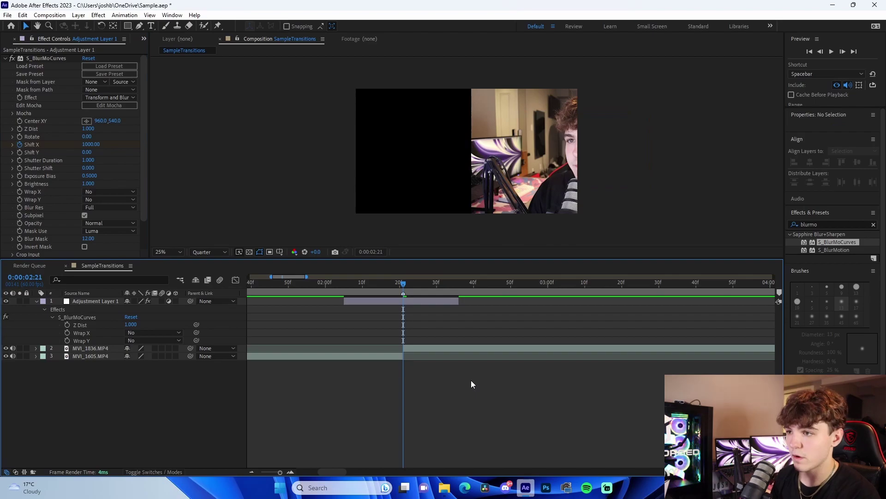
Step back one frame to 0:00:02:20 and set the Shift X keyframe to -1000
key("Page_Up")
left_click(91, 144)
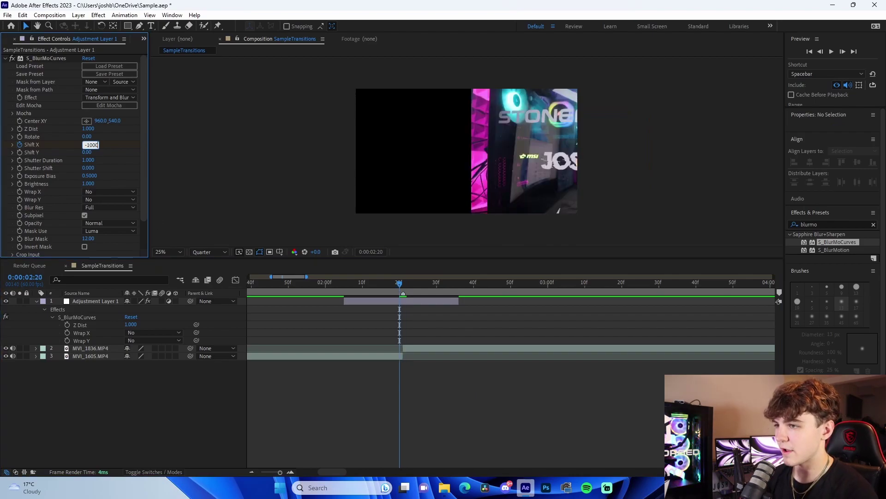
key("Return")
Set Shift X keyframes of 0 at the adjustment layer's start, 0:00:02:05, and its end, 0:00:02:36
left_click(342, 283)
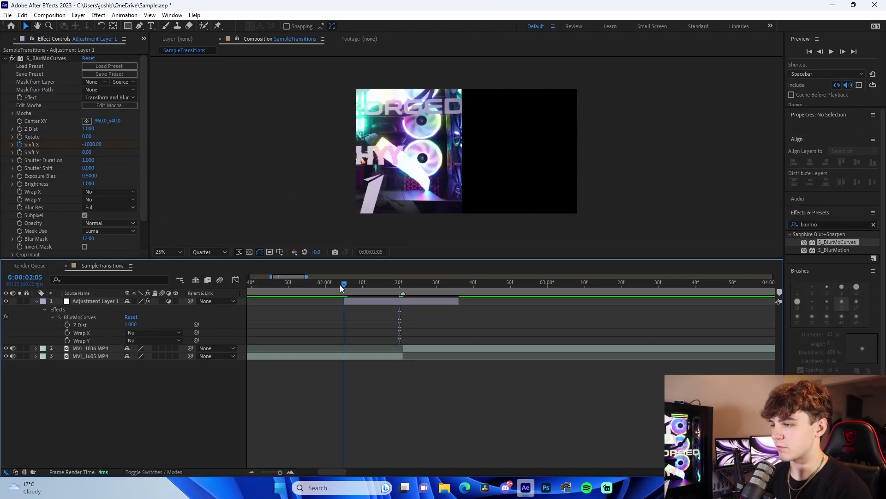
left_click(96, 145)
type("1000")
left_click(460, 283)
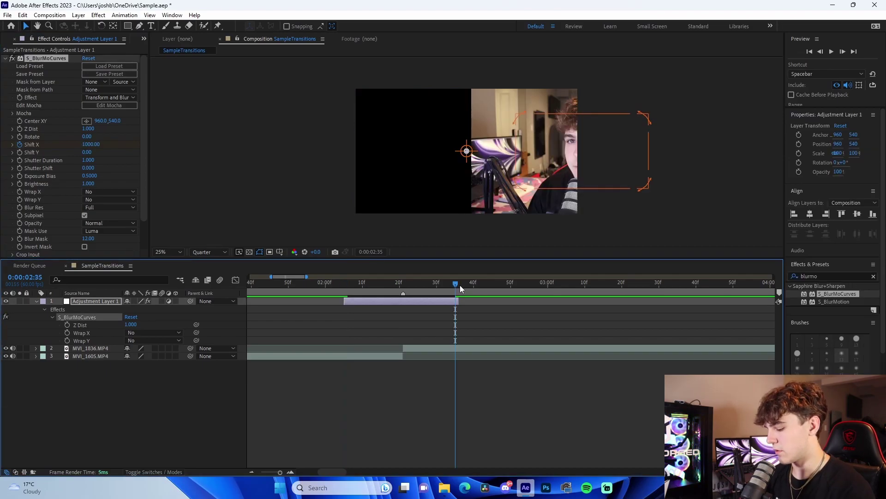
left_click(89, 144)
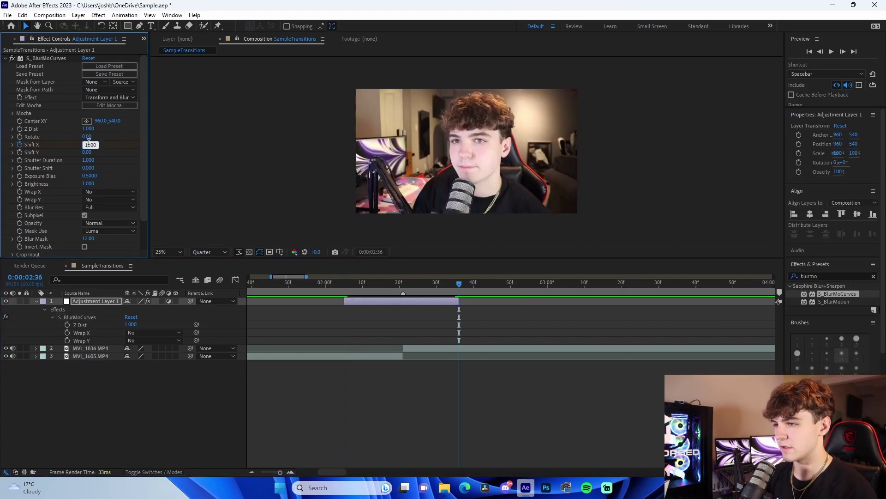
type("0")
key("Return")
Set Wrap X to Reflect and reveal only the adjustment layer's Shift X keyframes
left_click(109, 192)
left_click(113, 226)
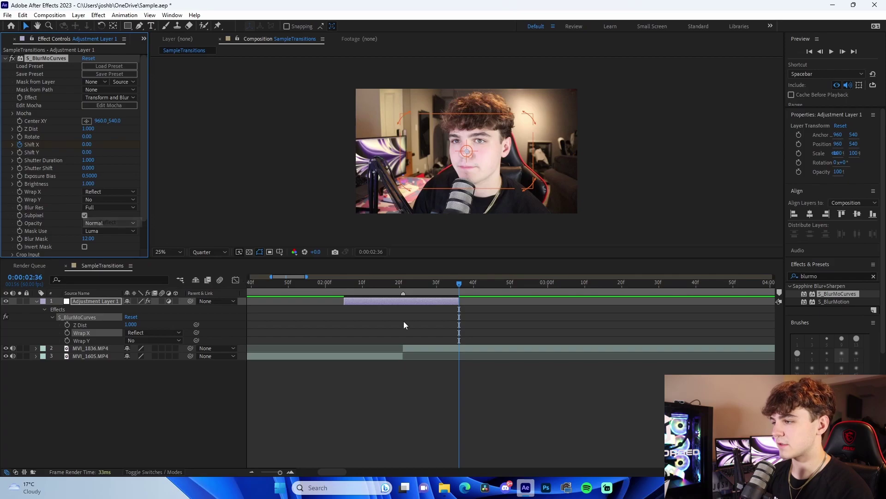
left_click(394, 316)
left_click(397, 302)
key("u")
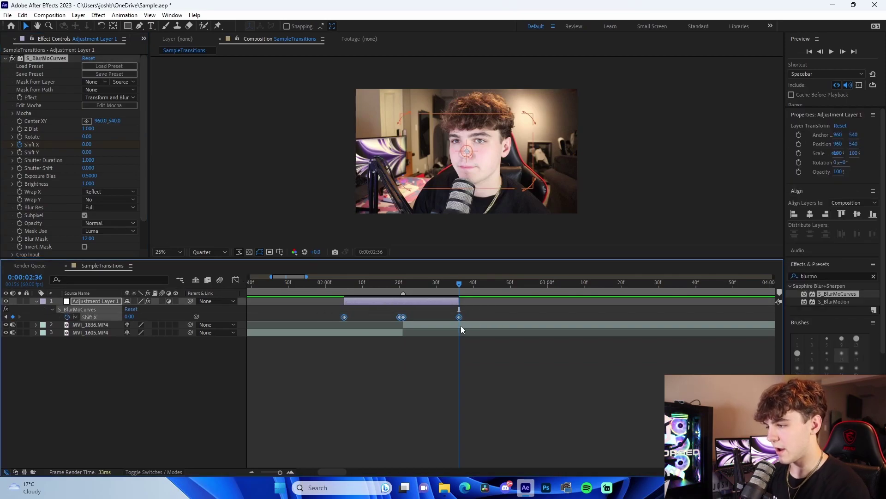
Show the eased Shift X keyframes as a value graph and make the curve drop steeply just before the cut
key("shift+F3")
left_click(345, 376)
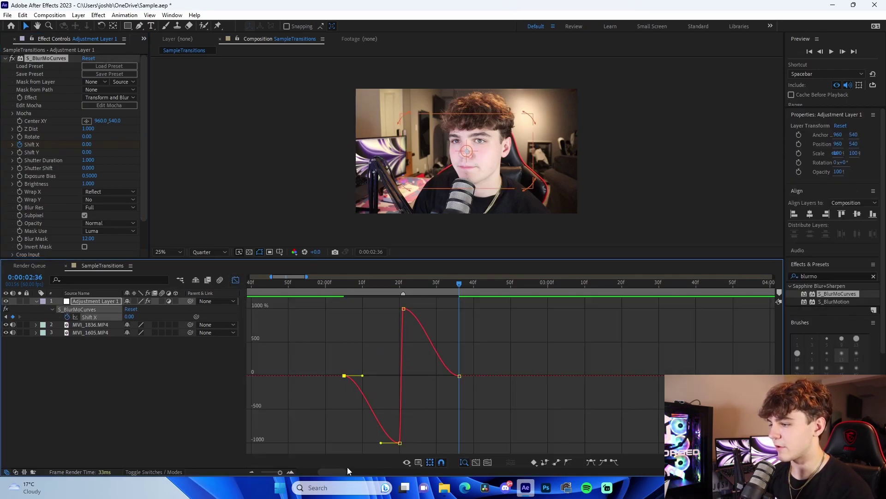
left_click(291, 472)
left_click_drag(266, 376, 326, 375)
left_click_drag(302, 443, 330, 390)
Shape the Shift X curve after the cut to fall sharply from 1000 and level off towards the last keyframe
left_click(348, 309)
left_click_drag(384, 309, 351, 369)
left_click_drag(422, 375, 601, 379)
Play back the slide transition from just before the adjustment layer's start and check its motion across the cut
left_click_drag(357, 286, 327, 288)
key("space")
left_click_drag(402, 284, 417, 313)
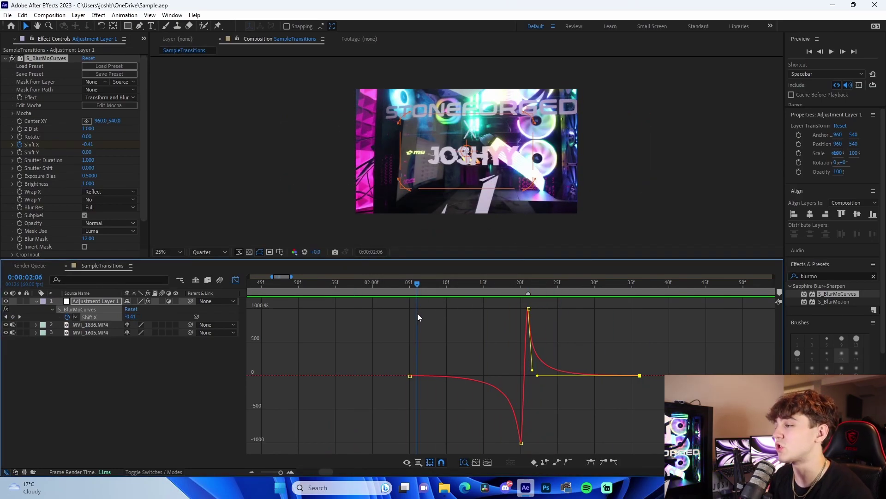
key("space")
left_click(408, 287)
key("space")
left_click(31, 300)
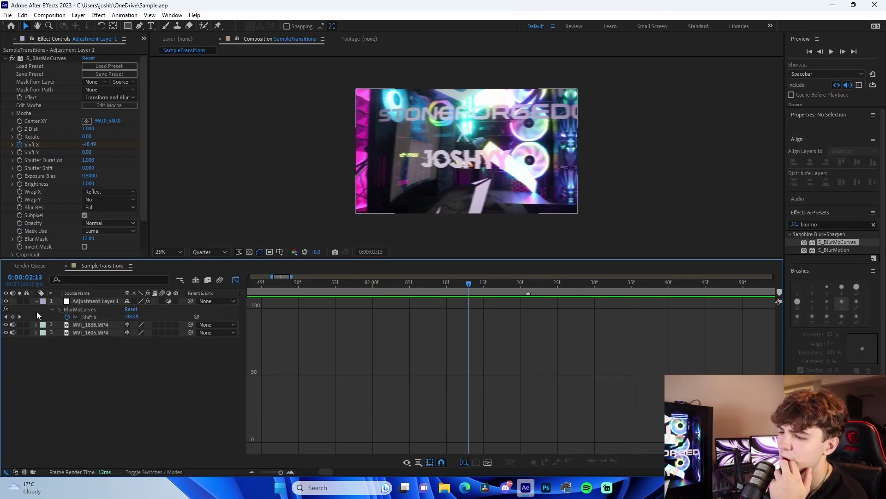
Collapse the adjustment layer's properties and return from the graph editor to the layer bar view of the whole composition
left_click(37, 301)
left_click(236, 280)
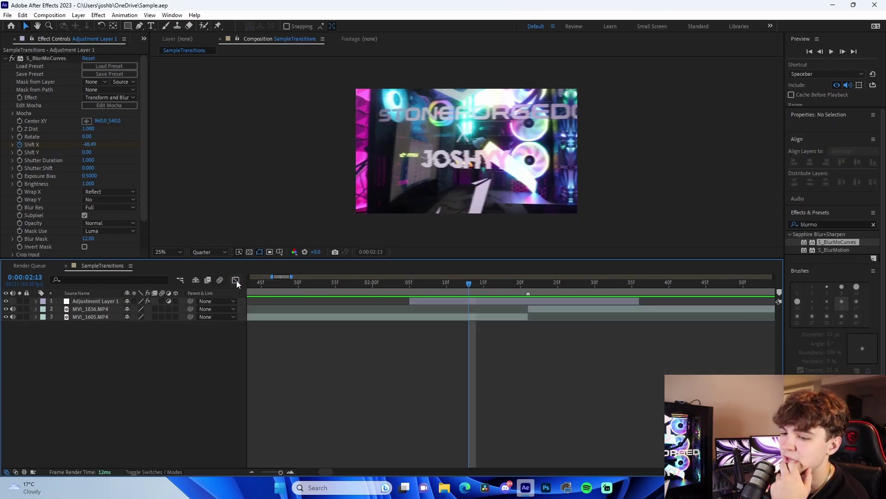
left_click(252, 472)
left_click(252, 472)
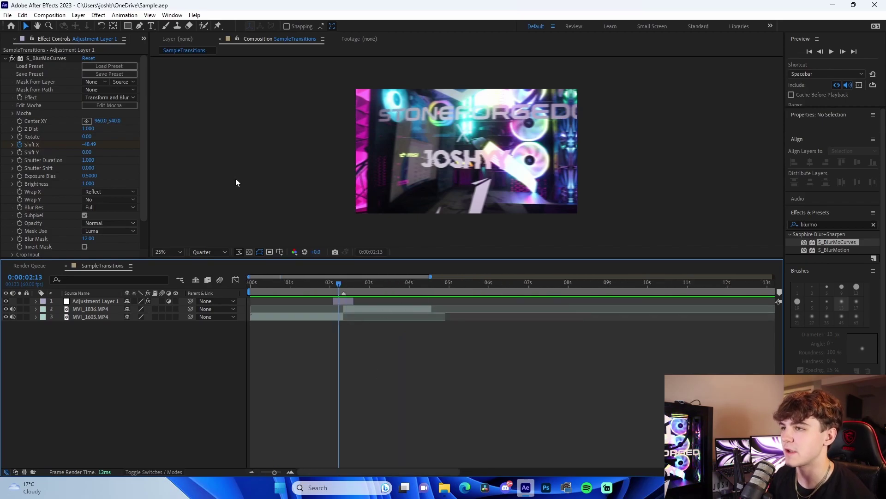
Delete the Shift X keyframes of the adjustment layer and cut the S_BlurMoCurves effect from it
left_click(342, 300)
key("u")
left_click_drag(381, 315, 296, 321)
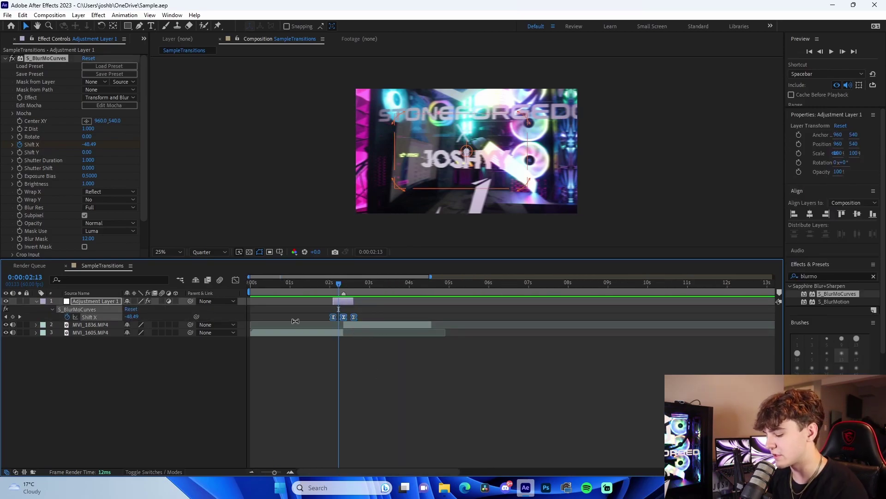
key("Delete")
left_click(344, 345)
right_click(45, 59)
left_click(66, 81)
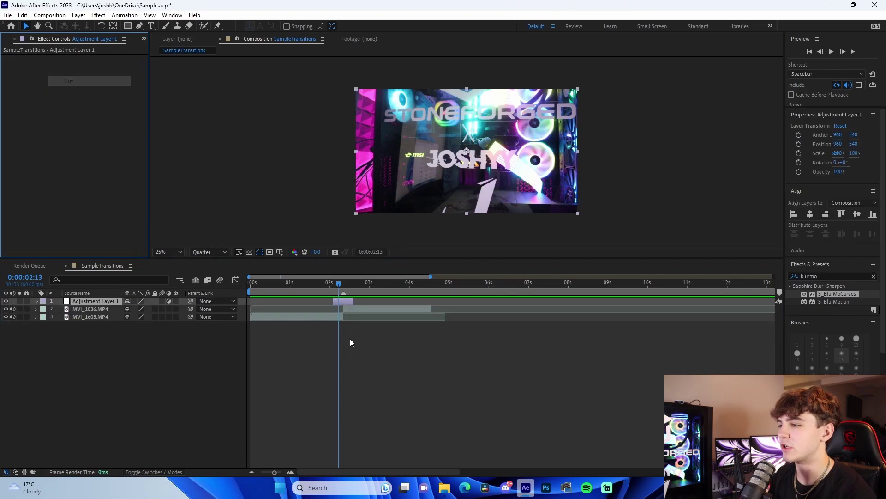
Place the playhead on the cut marker at 0:00:02:21 and save the project
left_click(349, 337)
key("k")
key("ctrl+s")
double_click(294, 471)
Apply a saved S_BlurMoCurves slide preset from the Transitions folder inside C:\Presets to the adjustment layer
left_click(343, 303)
left_click(125, 15)
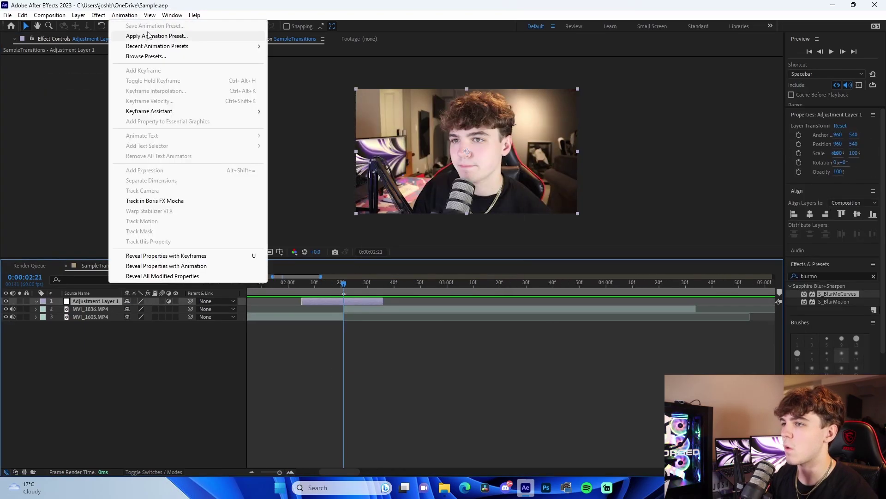
left_click(152, 36)
scroll(50, 206, "up", 5)
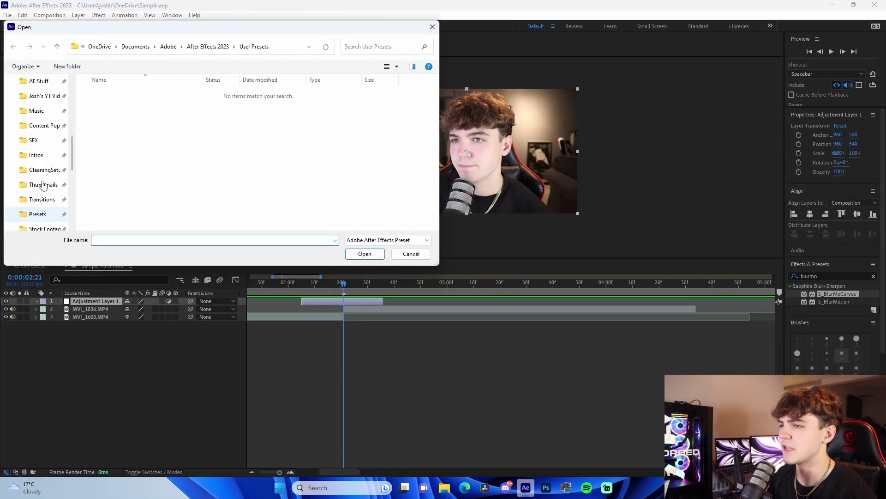
left_click(44, 200)
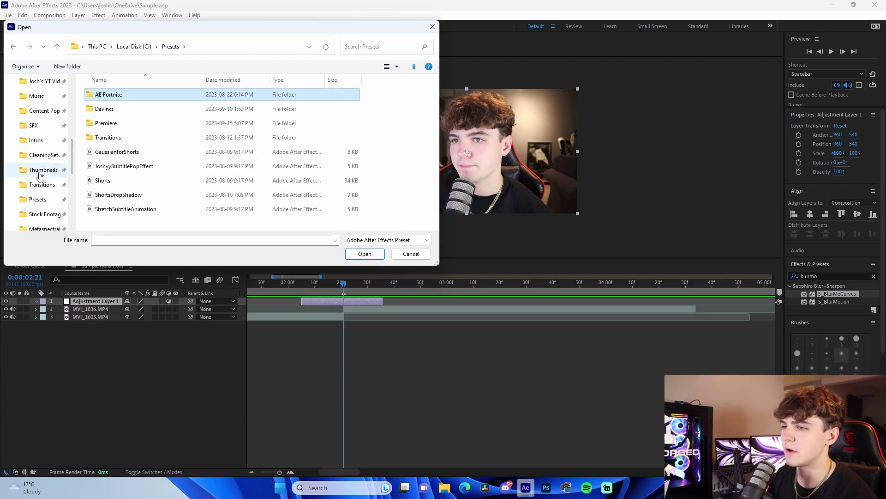
double_click(108, 138)
double_click(104, 95)
left_click(139, 153)
left_click(365, 254)
Reveal the preset's keyframes and shift them all earlier so the middle Shift X pair meets the cut between the clips
key("u")
key("equal")
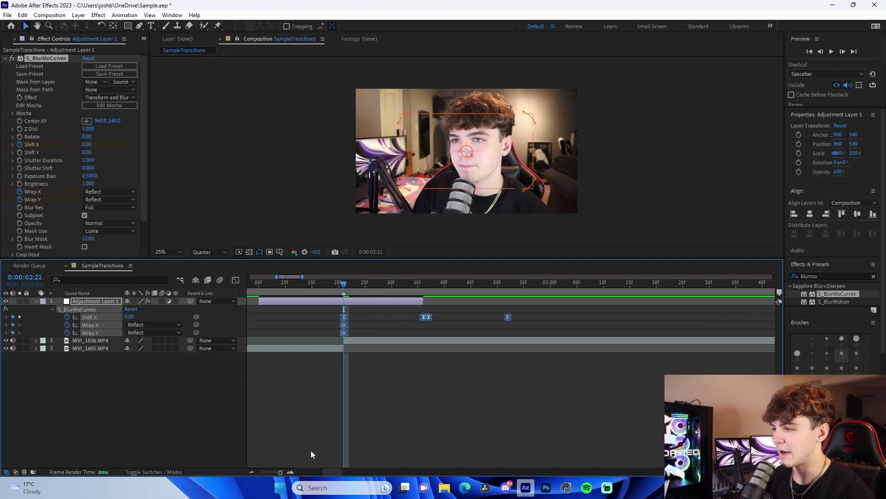
left_click_drag(430, 317, 351, 328)
right_click(351, 328)
left_click(345, 322)
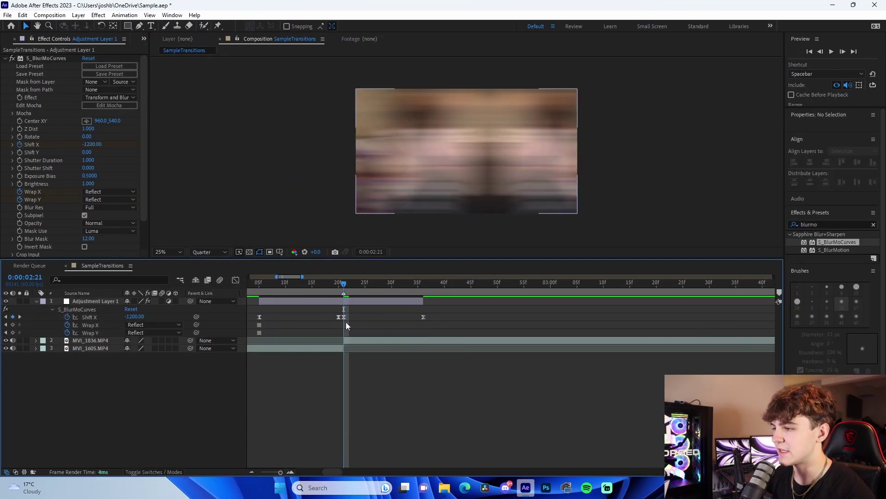
Save the project and play back the preset slide transition from just before the adjustment layer's start
key("space")
left_click_drag(437, 320, 401, 312)
key("j")
left_click(443, 377)
key("ctrl+s")
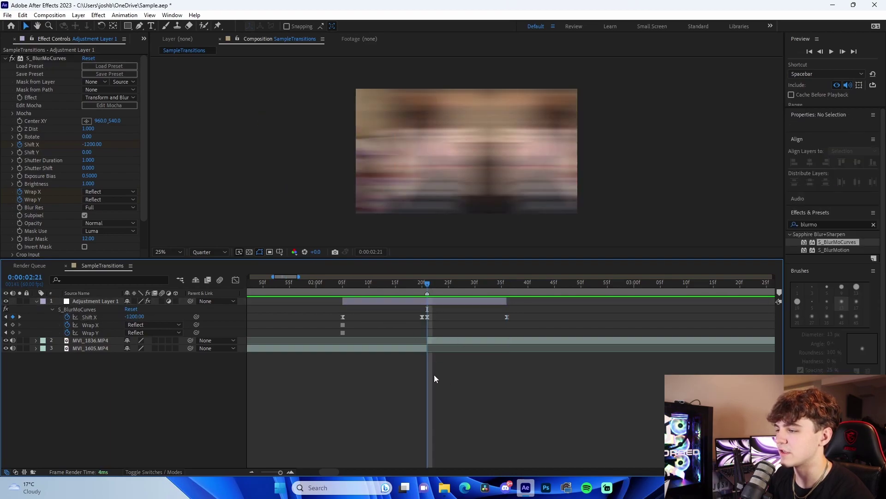
left_click_drag(427, 284, 323, 290)
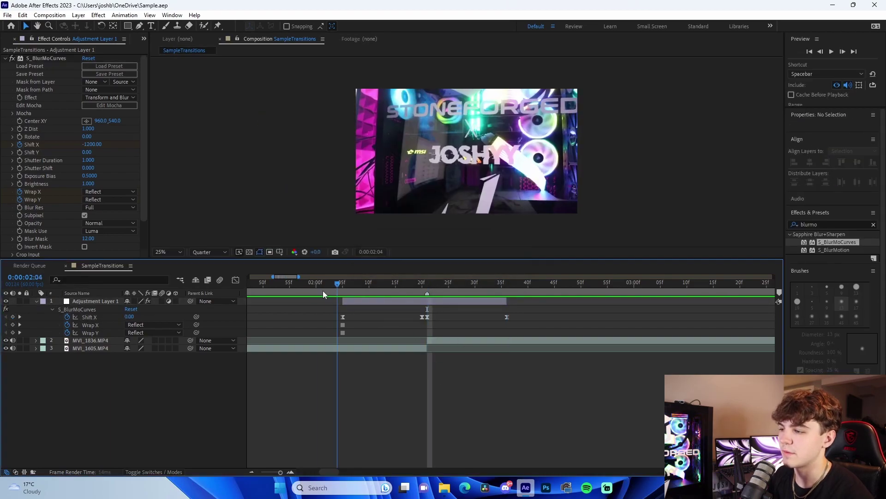
key("space")
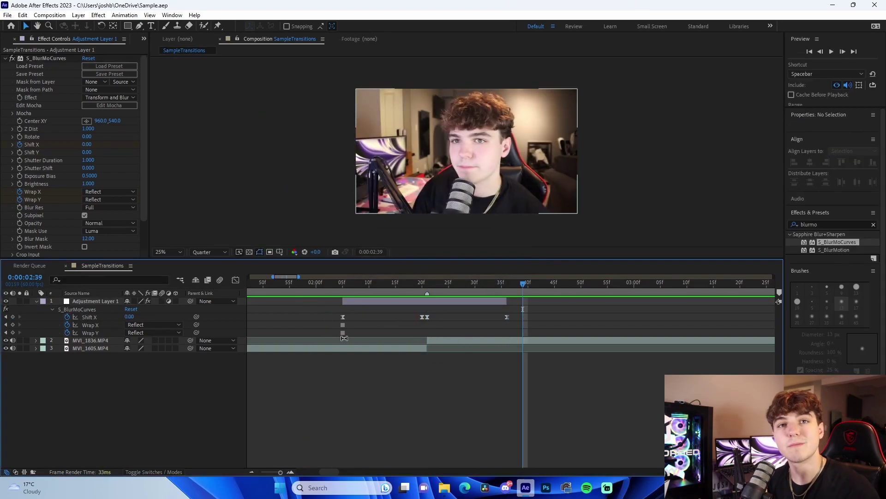